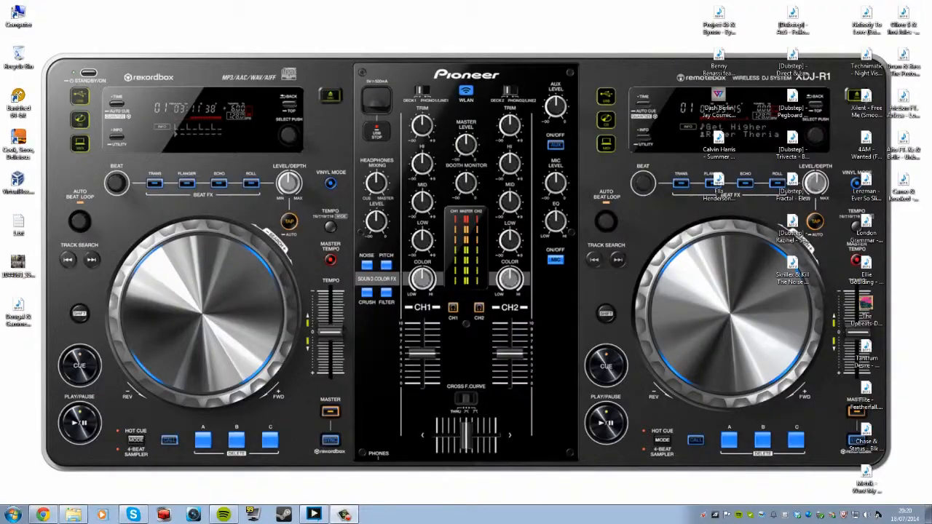
Search the Start menu for 'xs' and launch XSplit Broadcaster from the results.
click(12, 515)
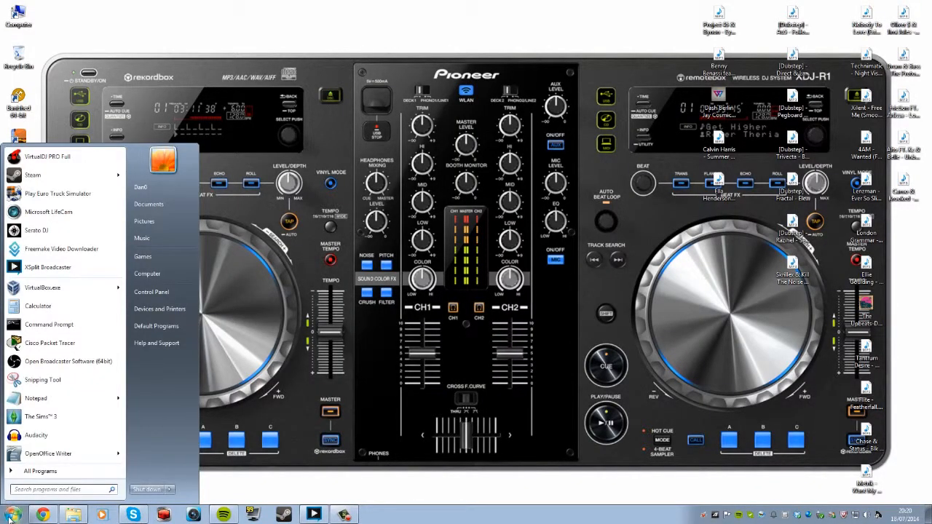
click(12, 516)
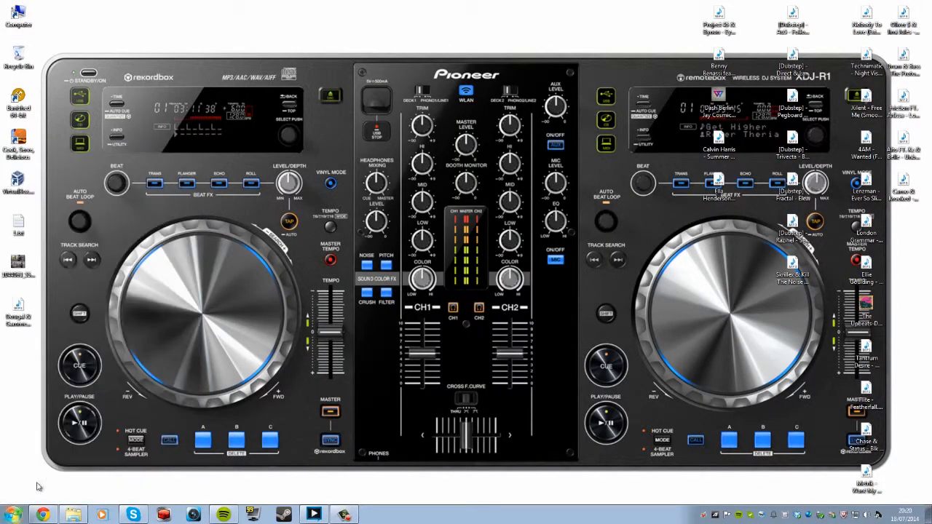
click(12, 515)
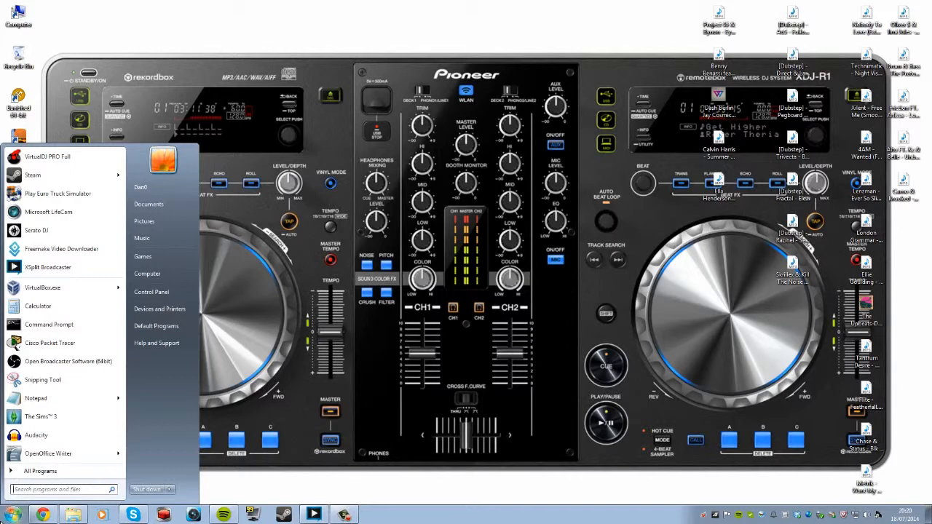
text(xs)
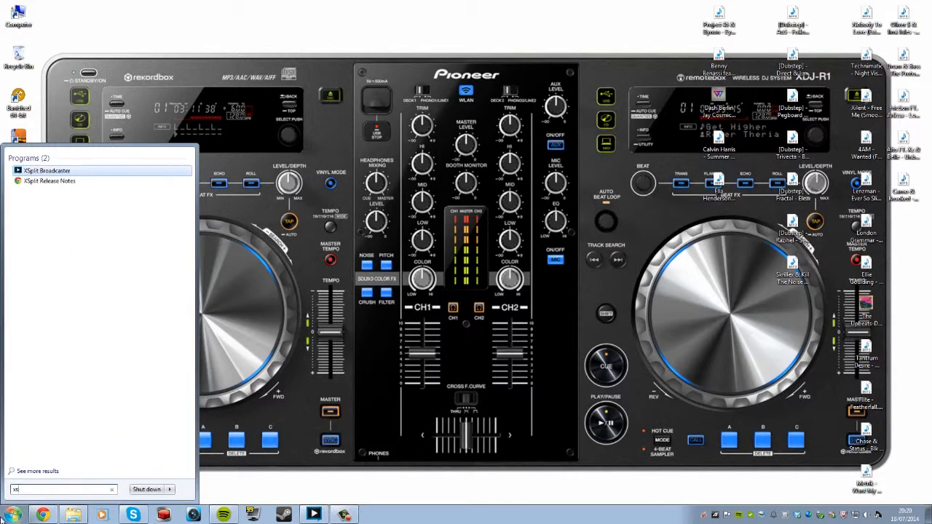
click(16, 173)
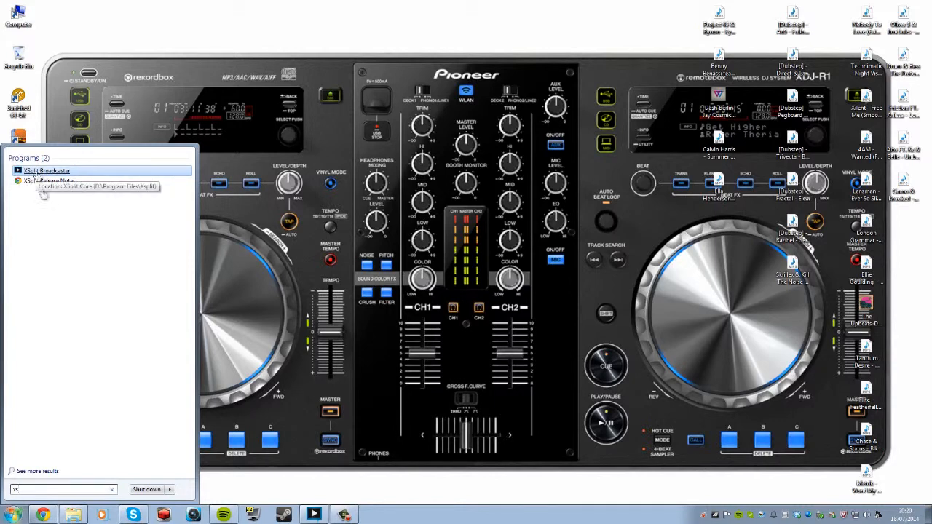
Launch XSplit Broadcaster from All Programs > XSplit in the Start menu.
key(BackSpace)
key(BackSpace)
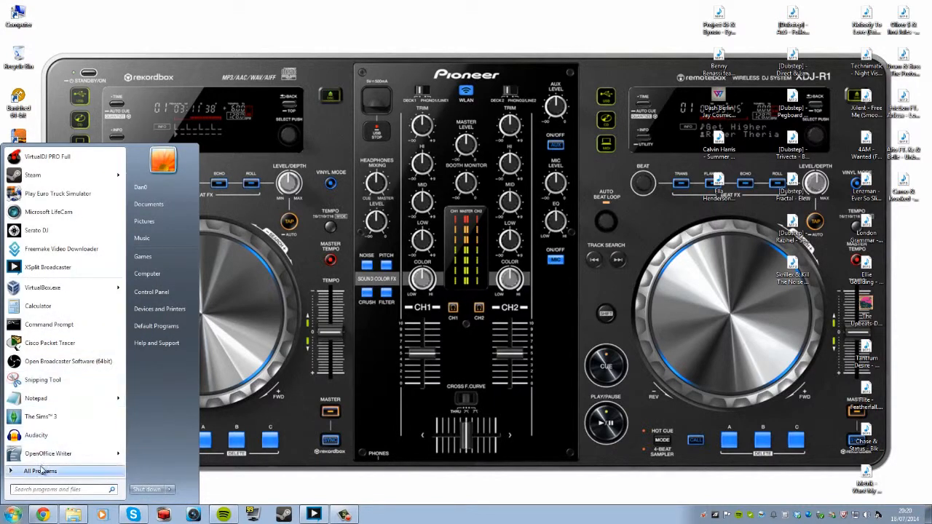
click(40, 471)
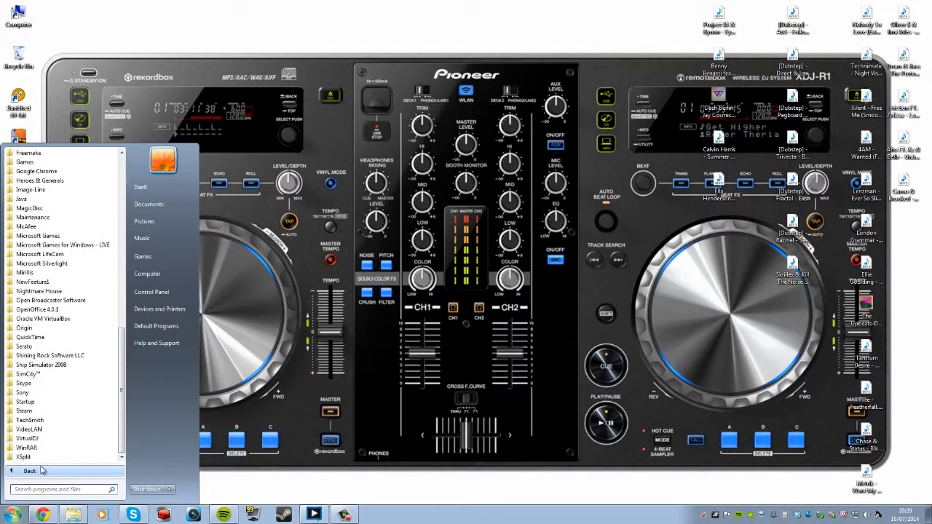
click(42, 471)
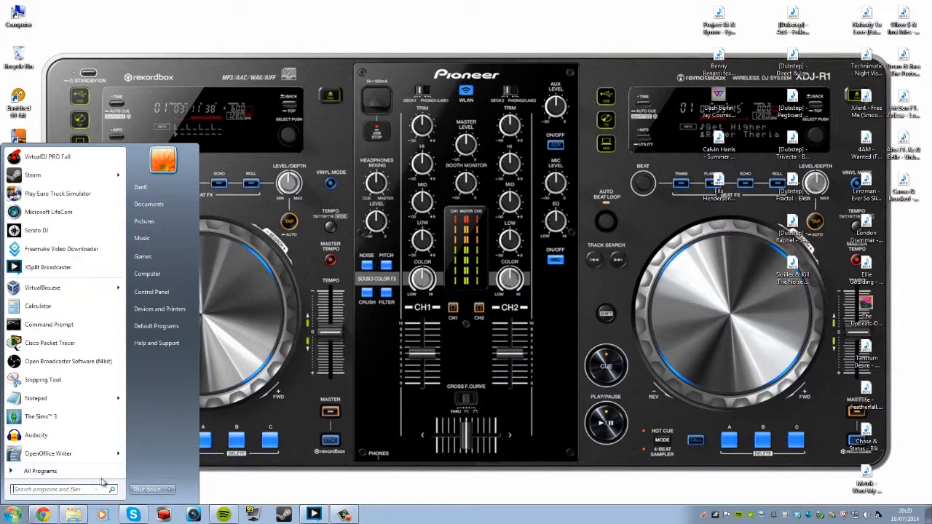
click(84, 471)
click(55, 471)
click(46, 473)
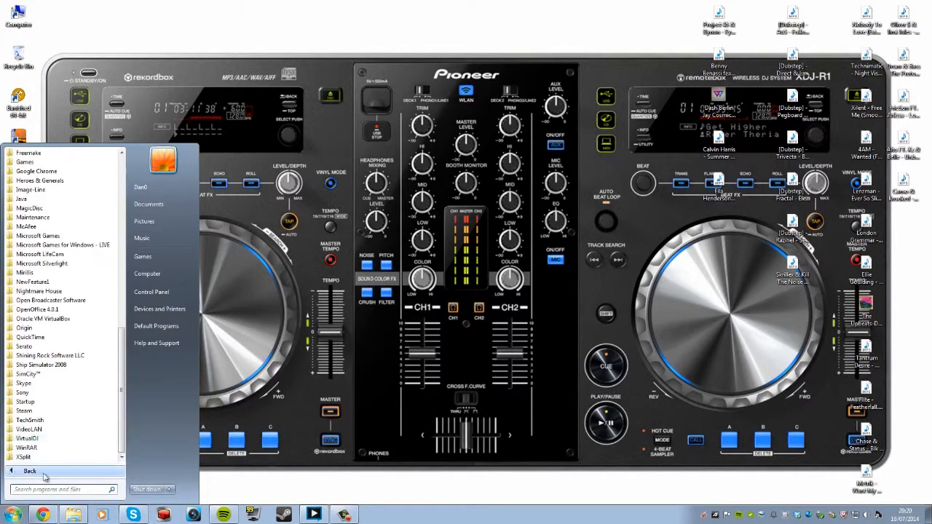
scroll(62, 394, up, 15)
scroll(66, 366, down, 15)
click(33, 457)
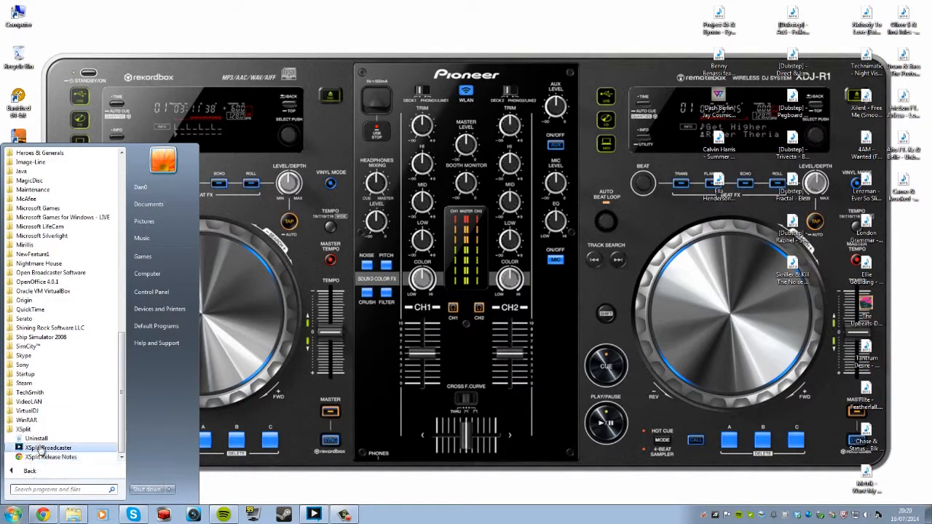
click(41, 449)
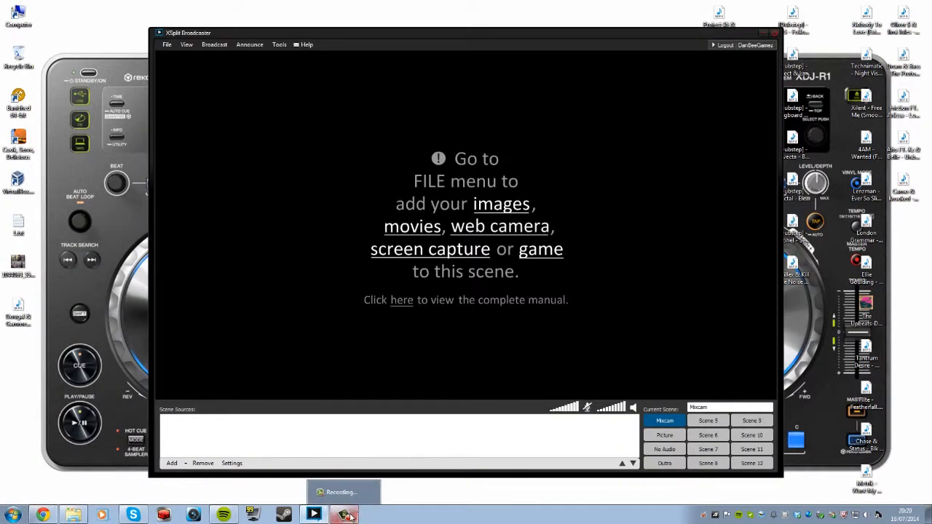
click(348, 514)
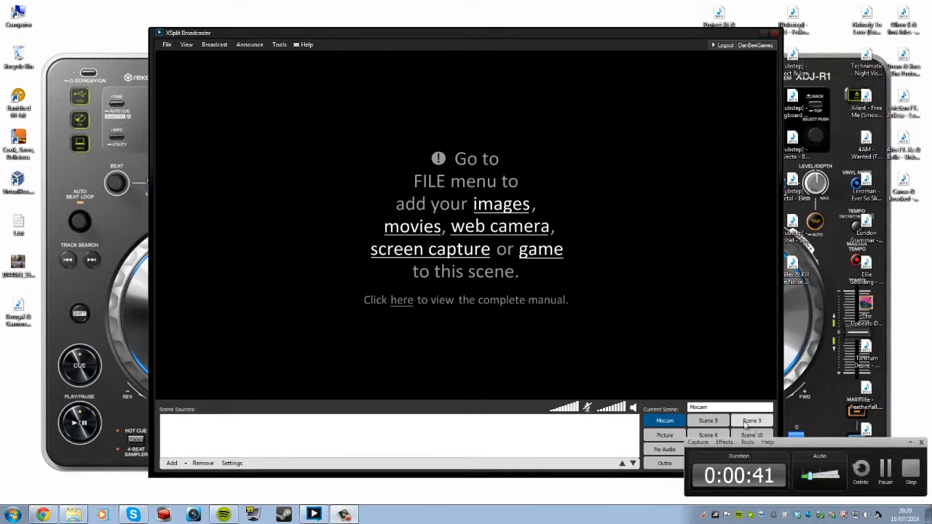
click(912, 443)
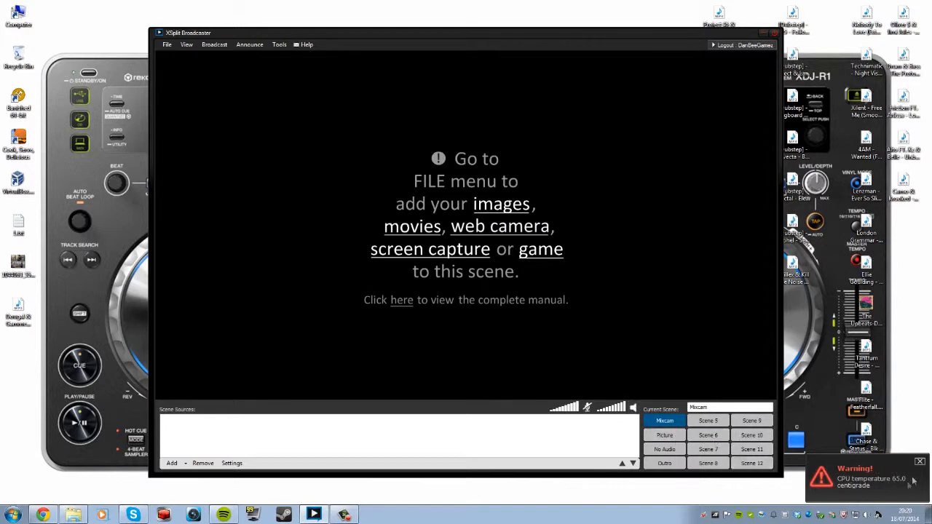
click(667, 436)
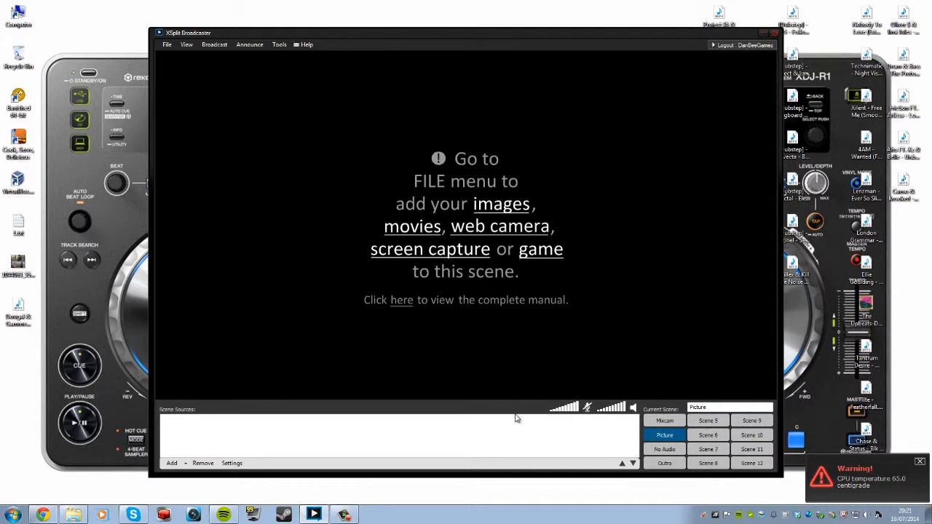
click(665, 449)
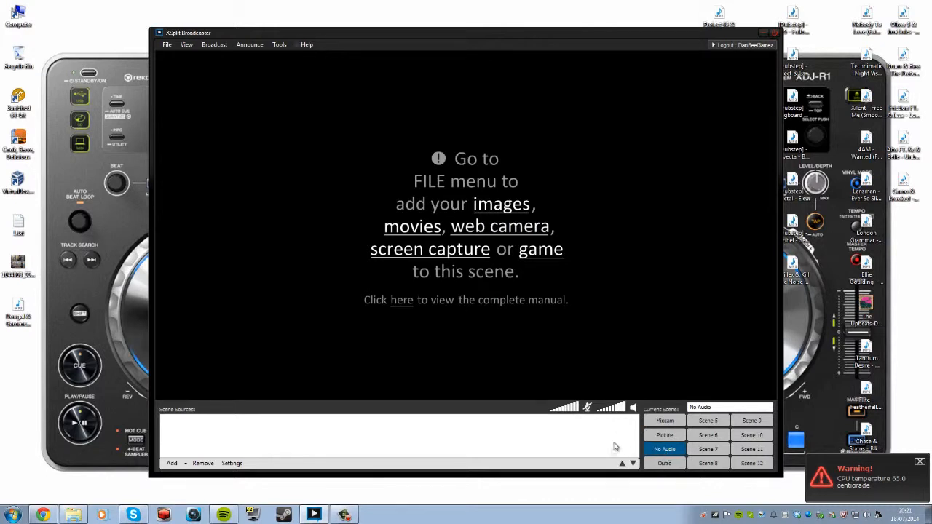
click(665, 463)
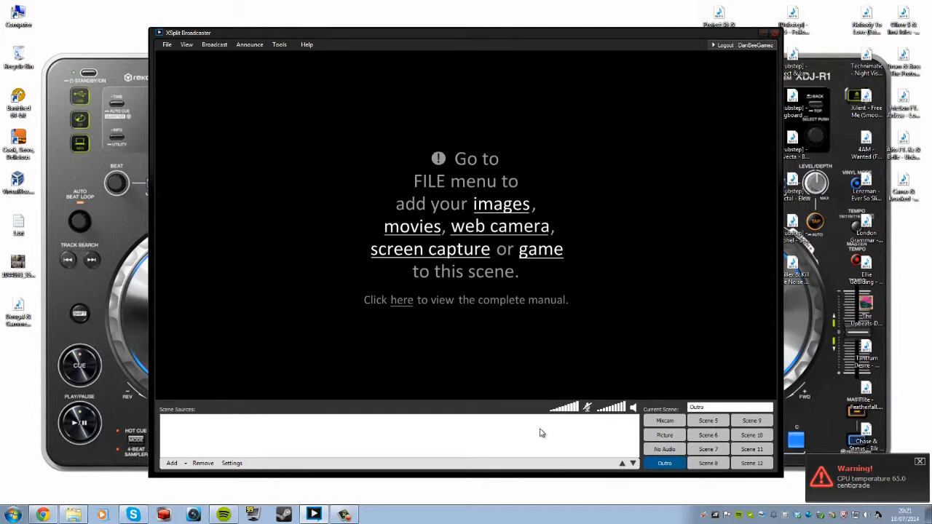
click(667, 422)
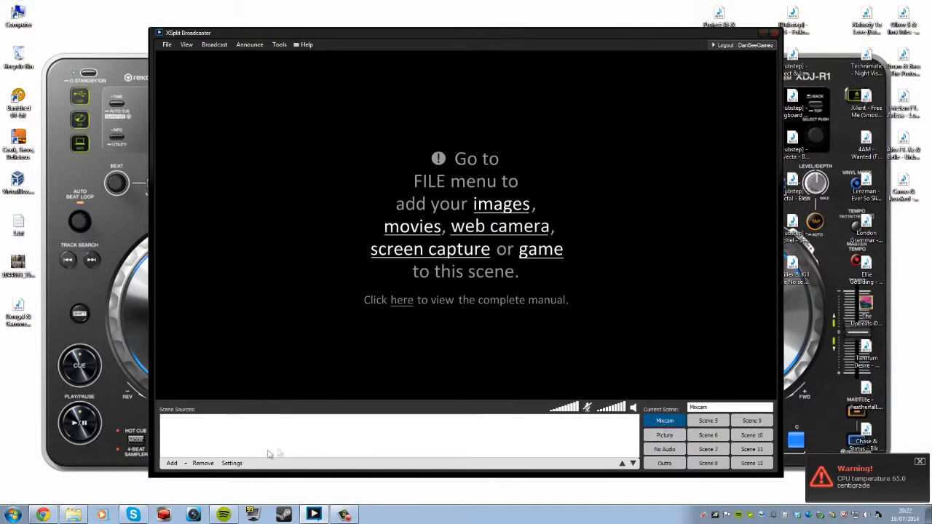
Add the Microsoft LifeCam HD-3000 camera and stretch its feed to fill the preview.
click(173, 464)
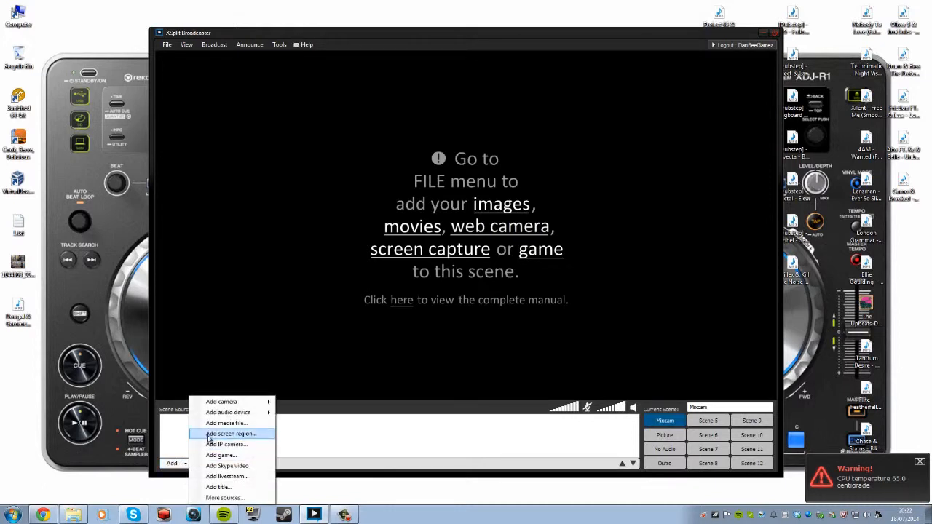
mouse_move(226, 404)
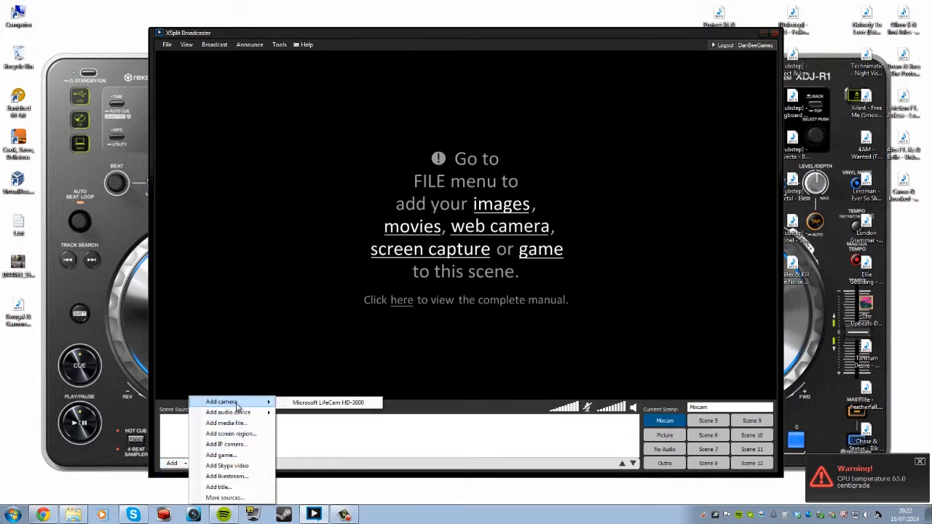
click(358, 405)
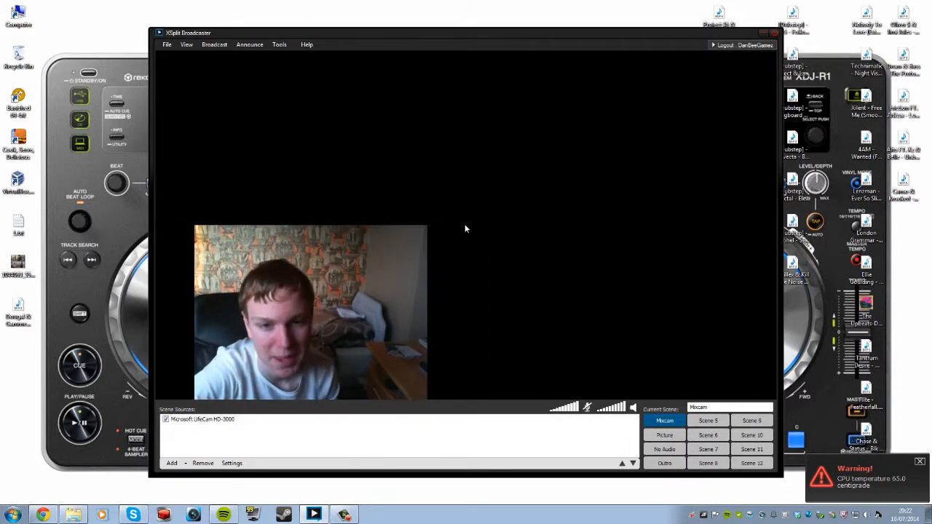
mouse_move(464, 228)
mouse_down()
mouse_move(471, 219)
mouse_move(460, 232)
mouse_move(468, 225)
mouse_up()
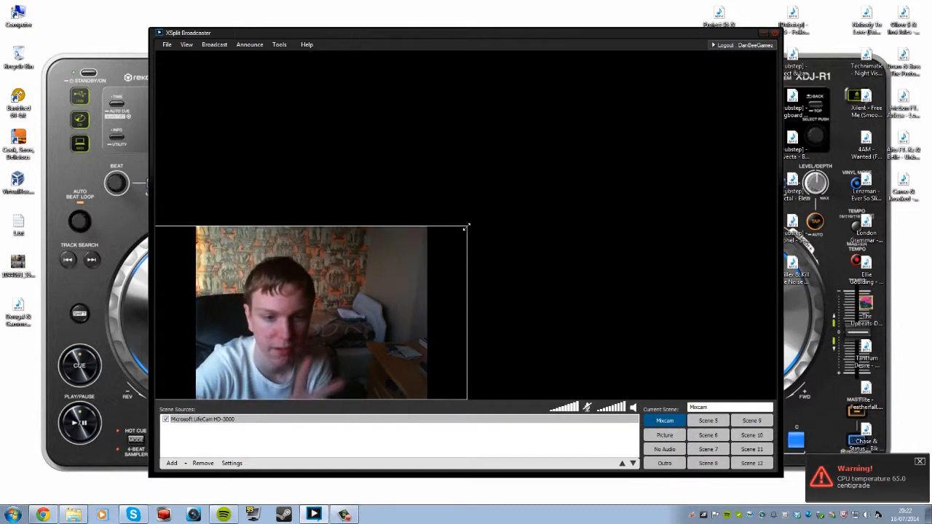
drag(468, 226, 697, 48)
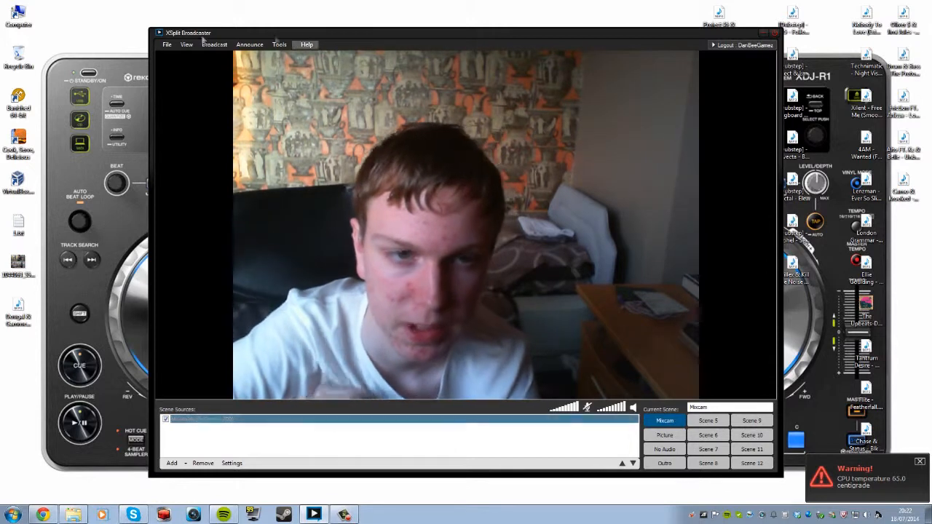
Add the Line In audio device and place it below the webcam source.
click(219, 419)
click(172, 463)
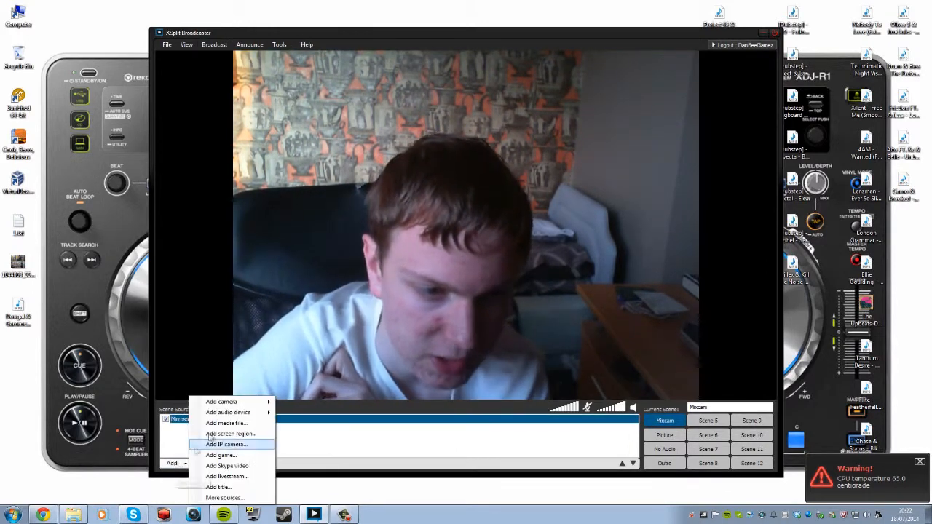
mouse_move(240, 412)
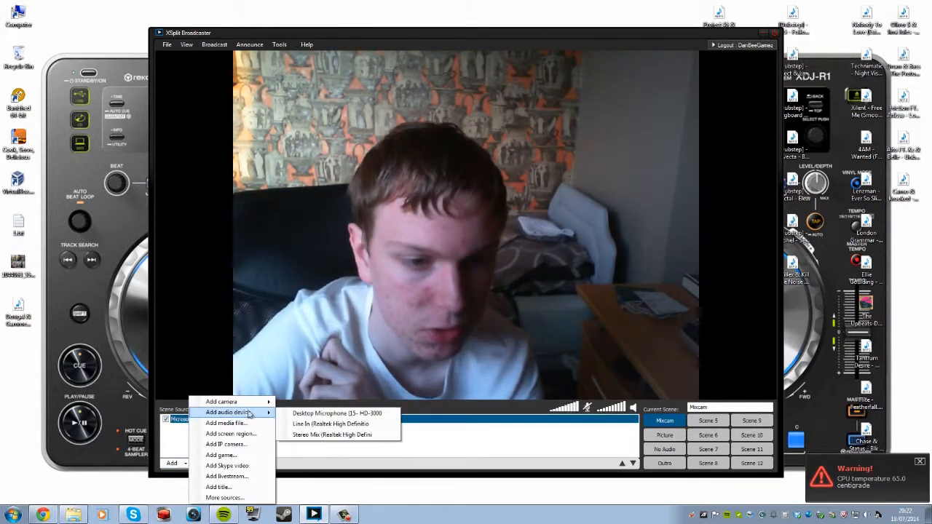
click(302, 425)
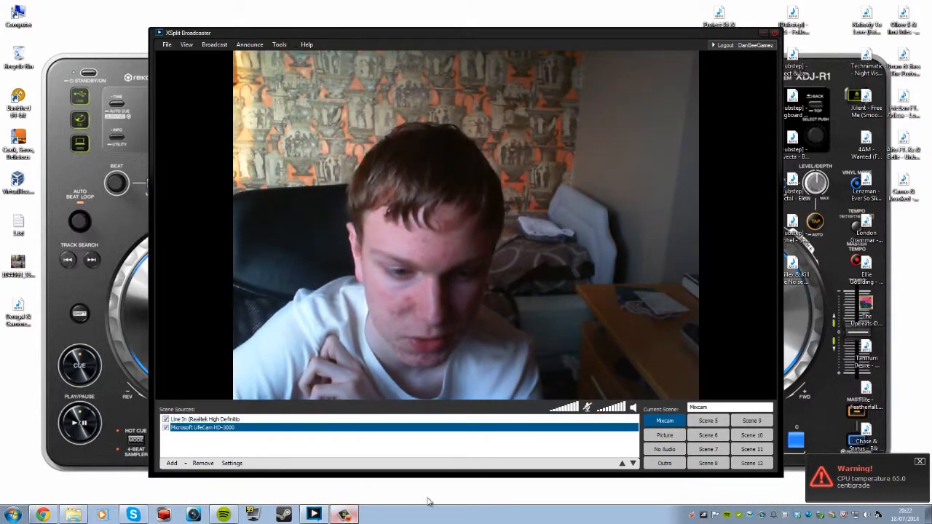
click(345, 516)
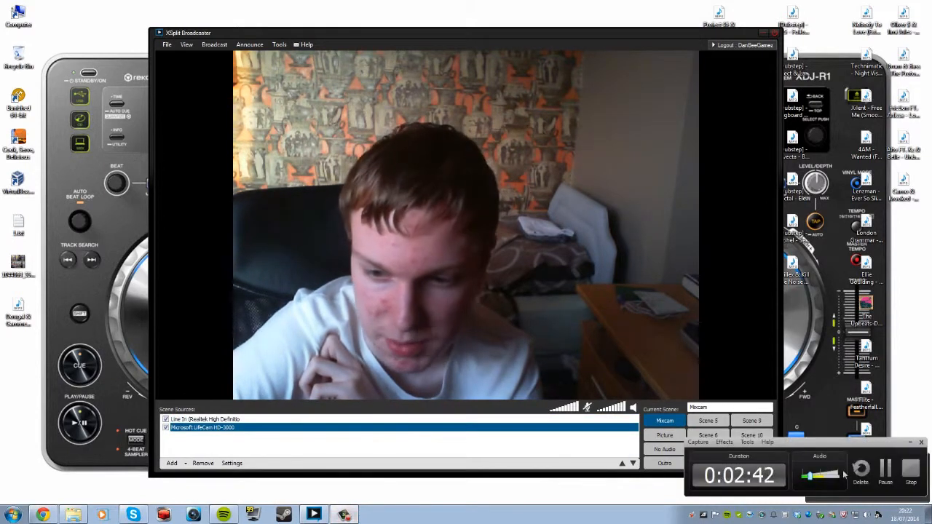
click(908, 443)
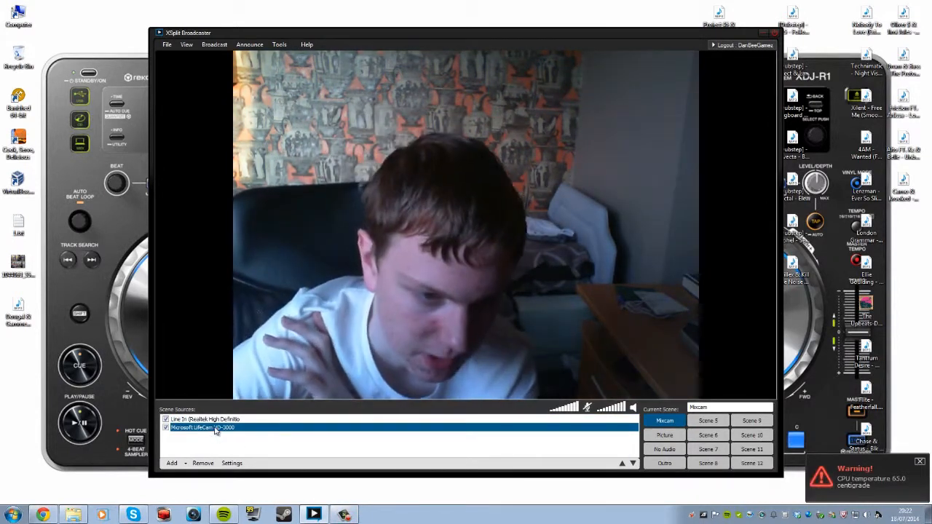
drag(213, 420, 209, 431)
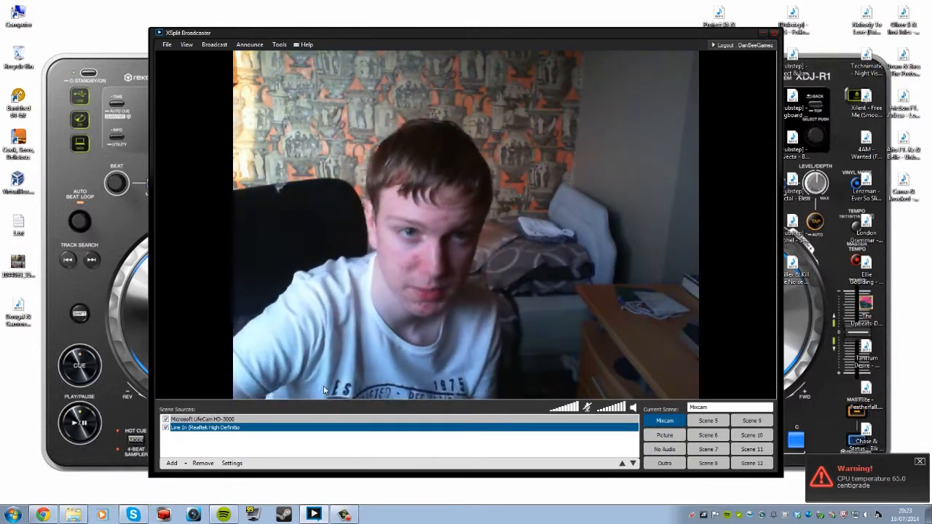
Open XSplit's general user settings from the menu bar.
click(280, 45)
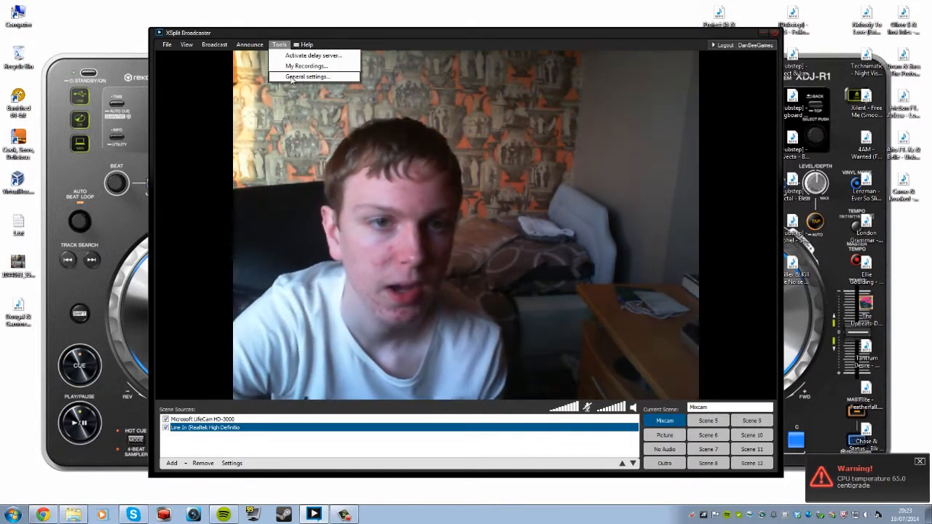
click(304, 76)
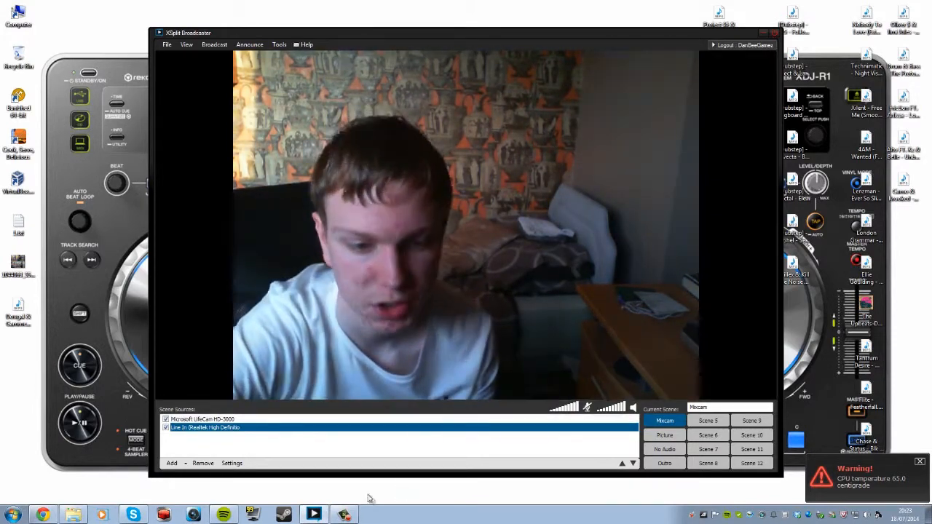
click(344, 515)
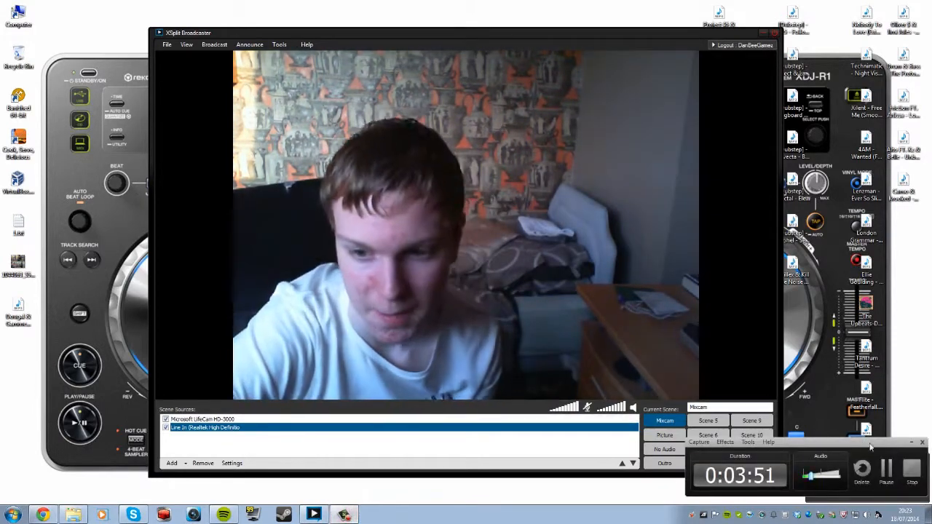
click(912, 442)
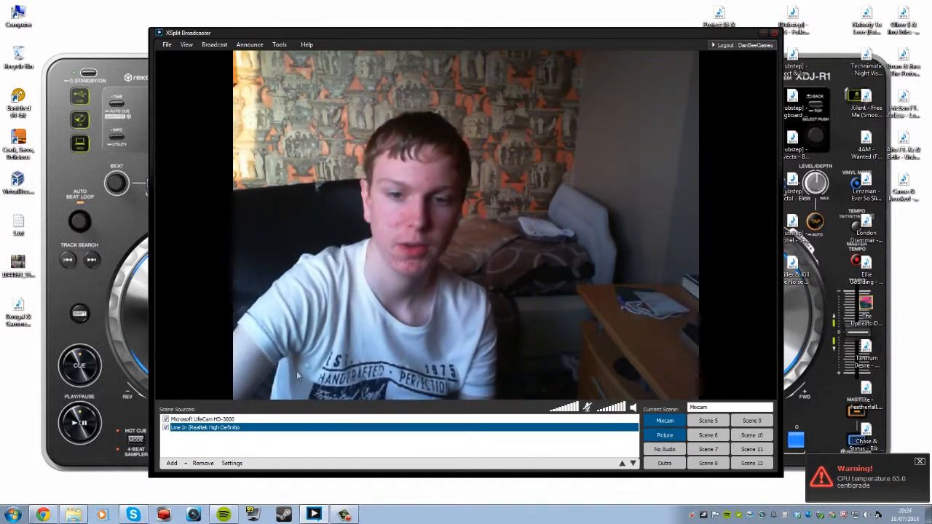
In the Picture scene, add cdj-2000nexus_angle_left_config_blk_zoom.jpg from Pictures and stretch it to fill the preview.
click(665, 435)
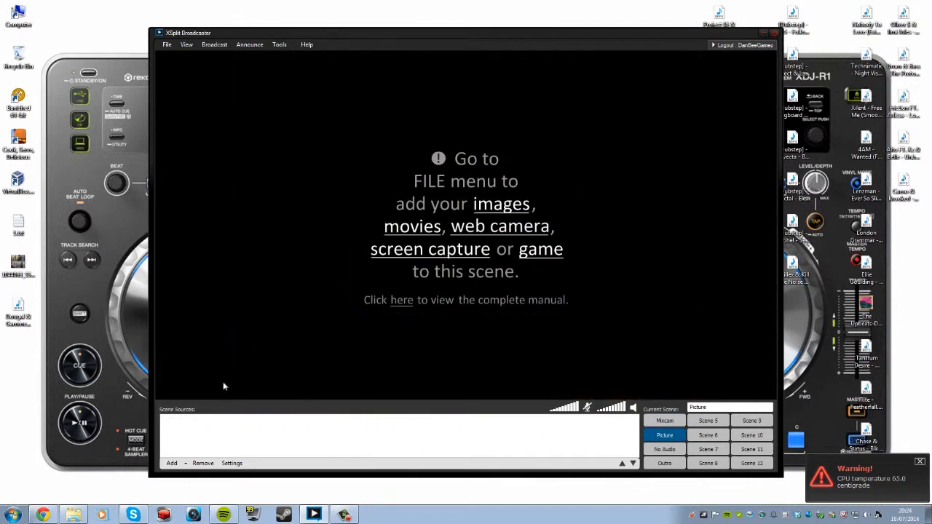
click(173, 463)
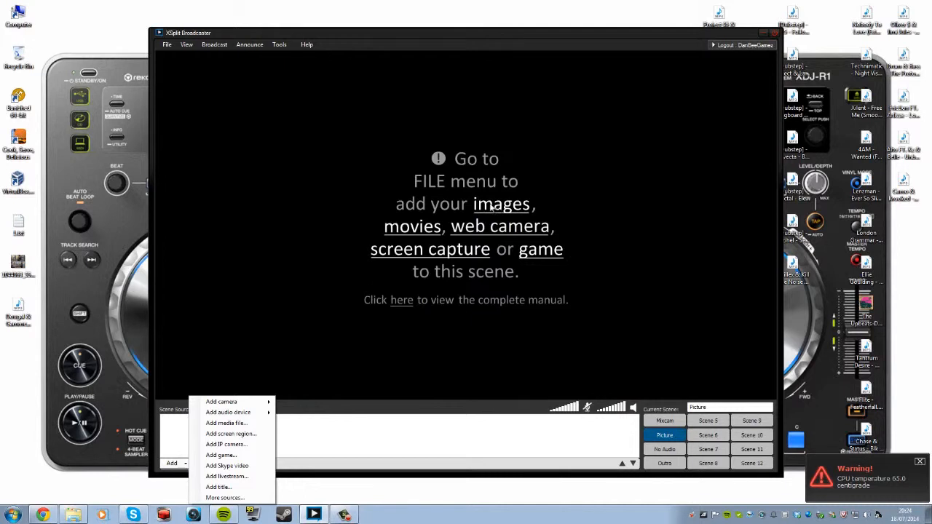
mouse_move(240, 415)
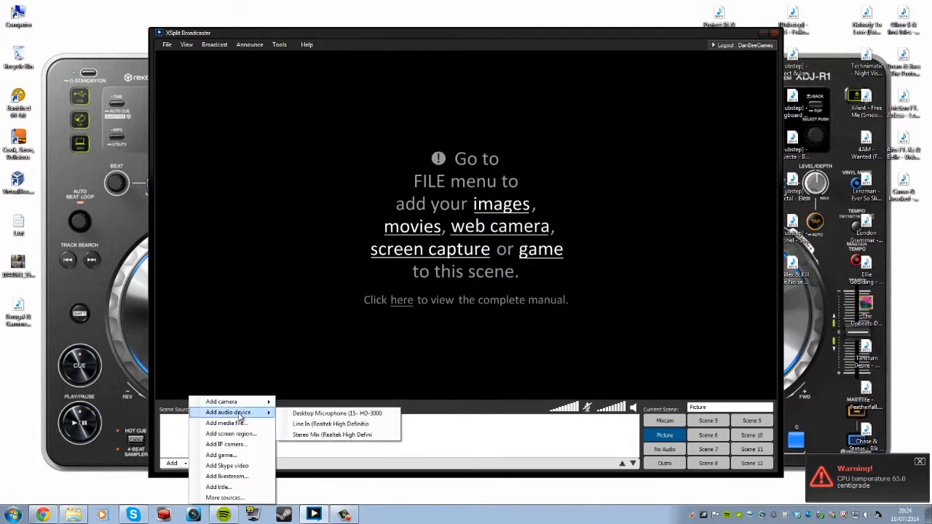
click(232, 424)
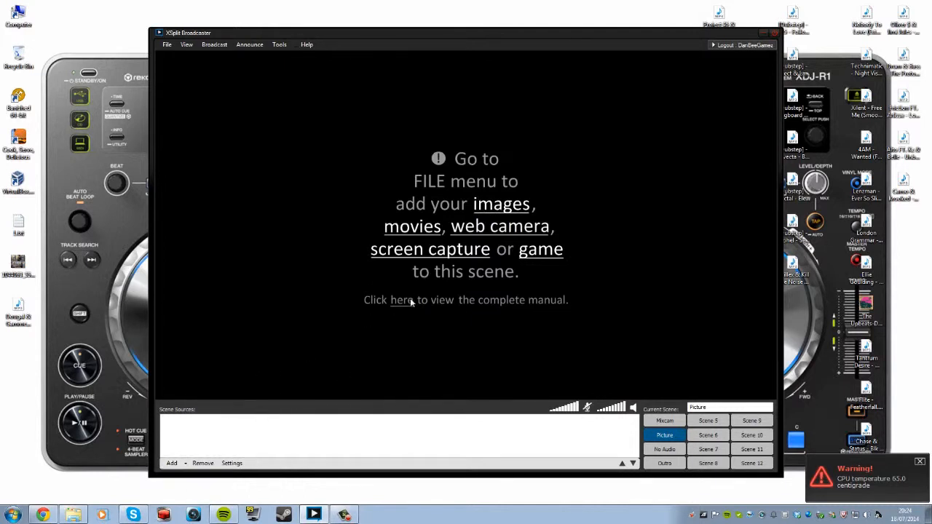
click(193, 186)
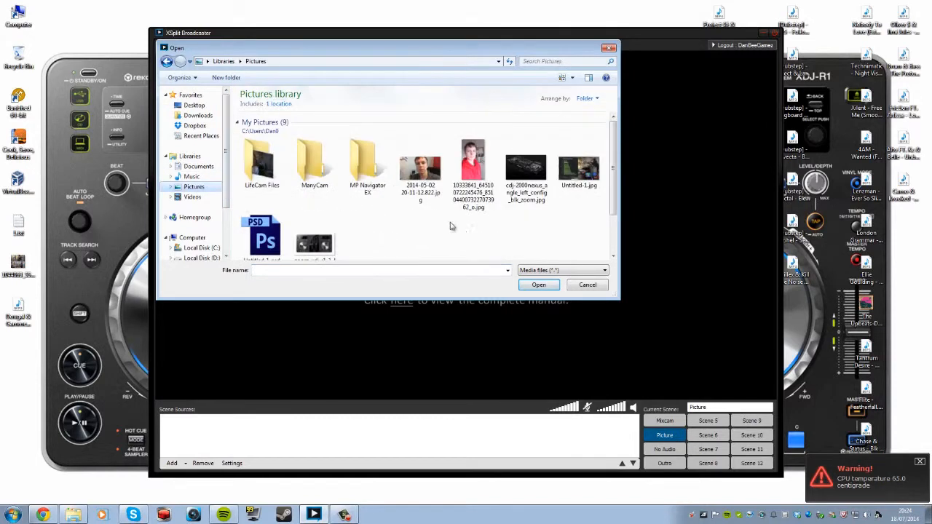
scroll(494, 232, down, 1)
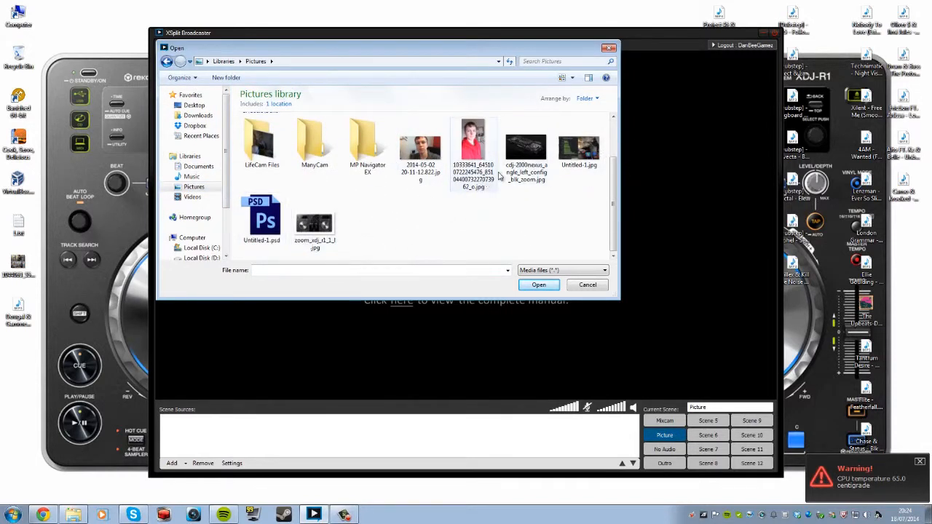
click(524, 157)
click(539, 285)
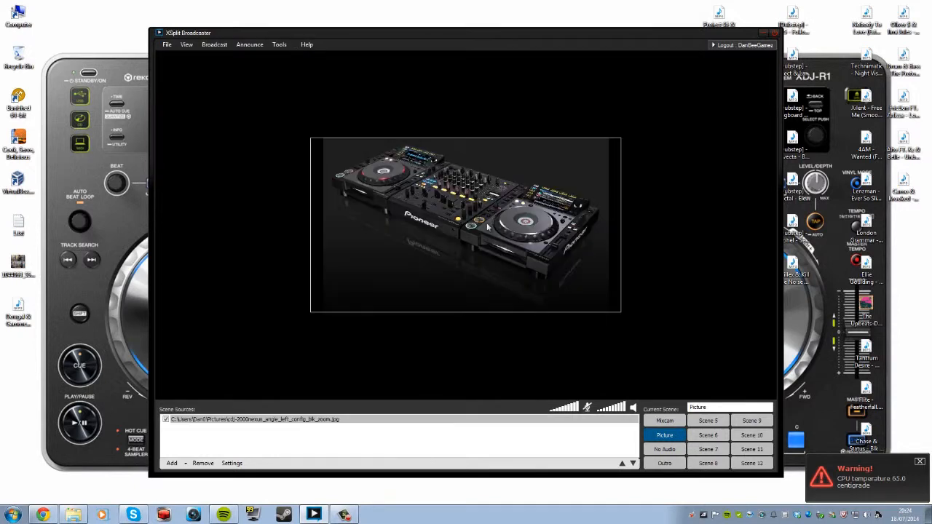
drag(331, 157, 289, 127)
drag(466, 226, 657, 373)
Add the Razihel 'Seeking of the Truth' MP3 from the Desktop, with the image row above it.
click(598, 333)
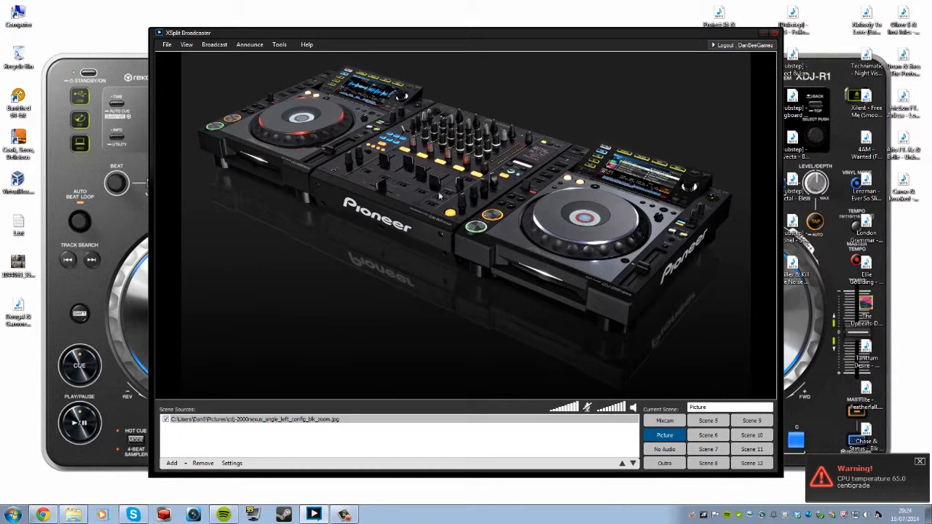
click(549, 384)
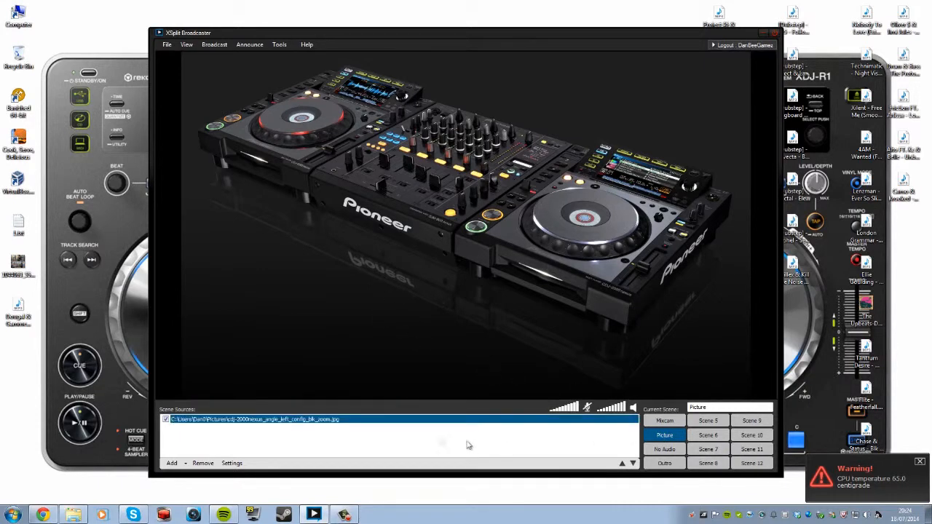
click(177, 461)
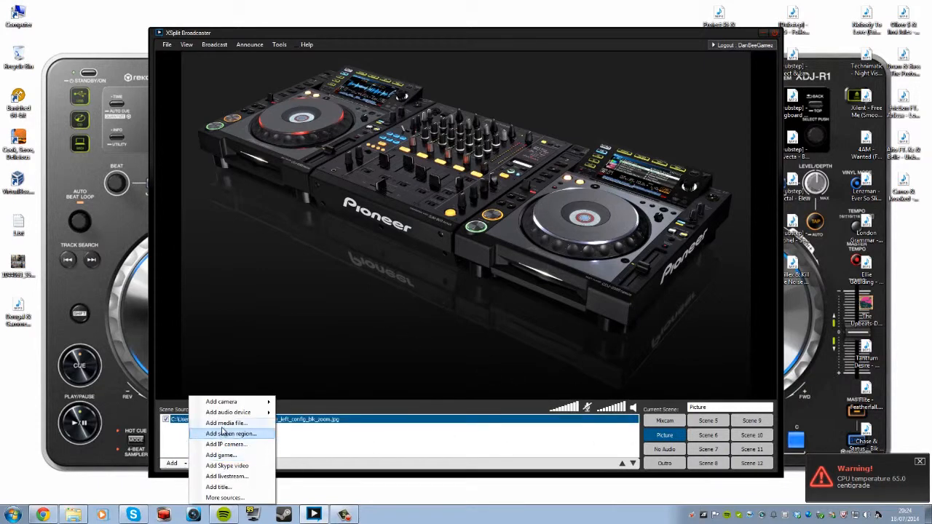
click(222, 434)
click(587, 285)
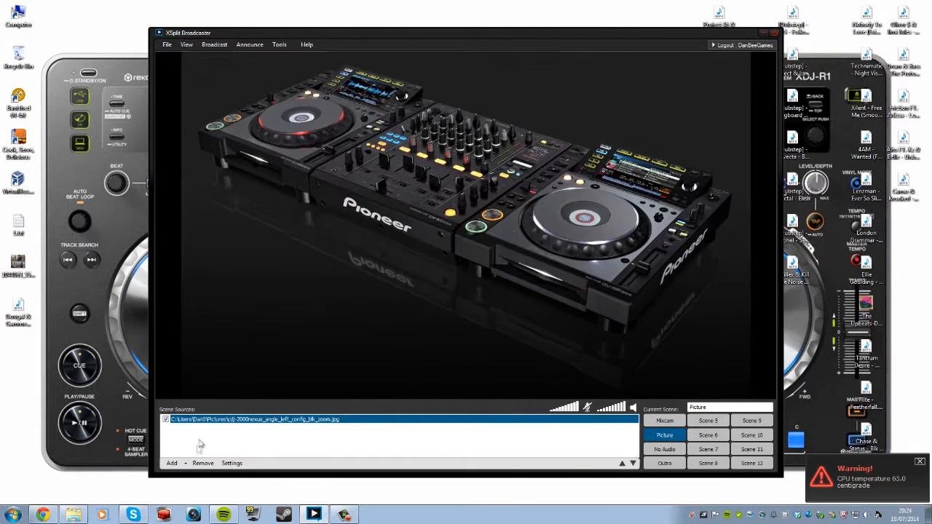
click(172, 463)
click(228, 425)
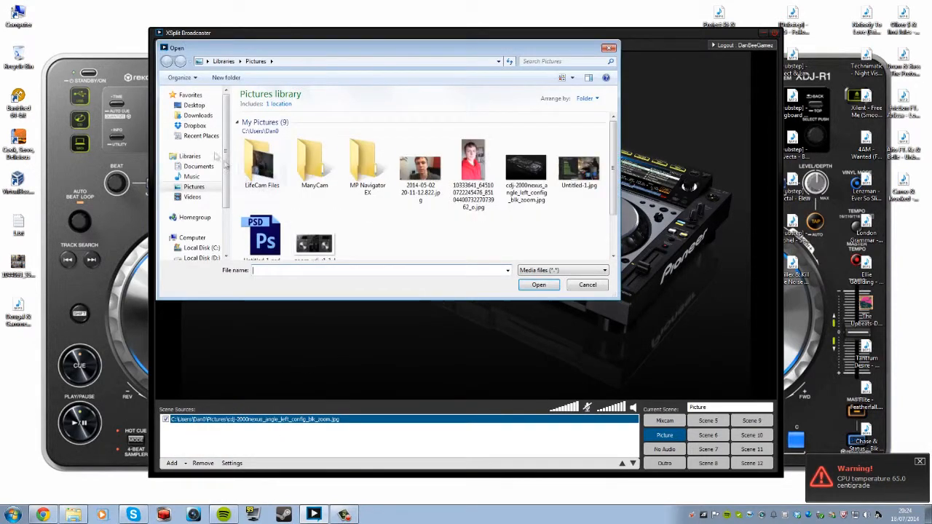
click(194, 104)
click(315, 182)
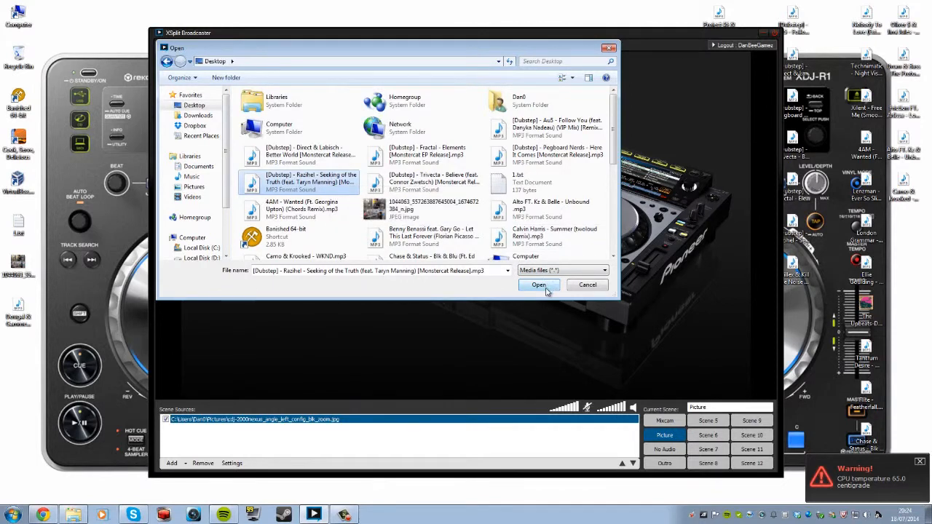
click(539, 284)
drag(260, 428, 260, 419)
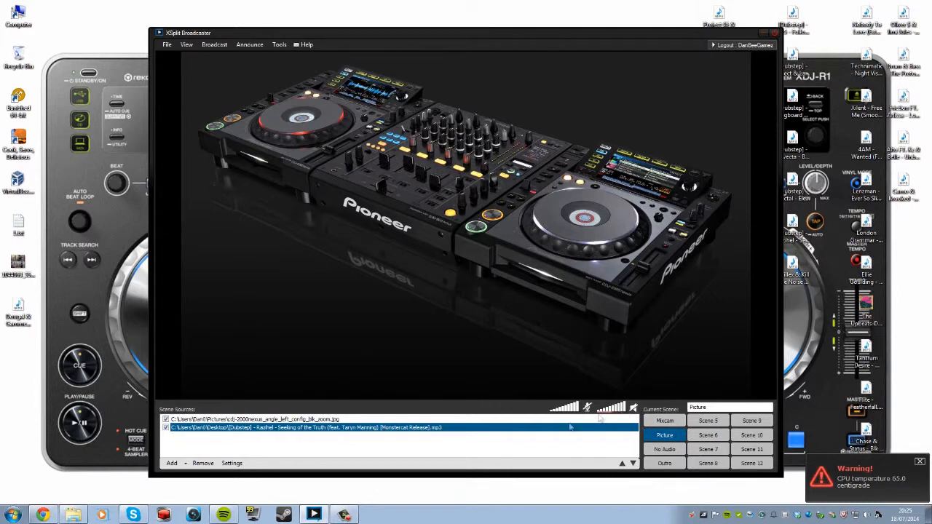
right_click(317, 430)
In the MP3's playback settings, move the start to 0:01:00 and set When finished to Loop.
click(286, 435)
right_click(309, 431)
click(188, 428)
right_click(259, 431)
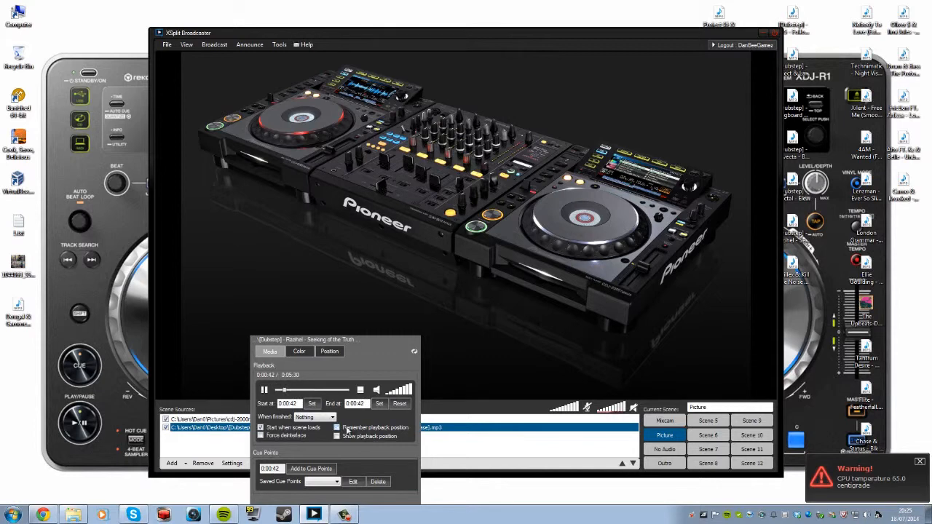
click(289, 391)
click(264, 391)
click(265, 392)
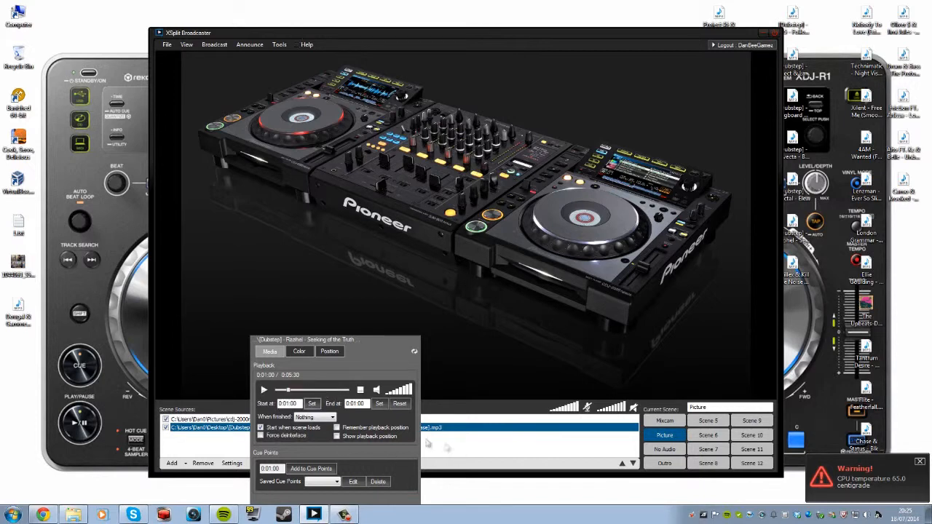
click(315, 417)
click(308, 427)
click(537, 470)
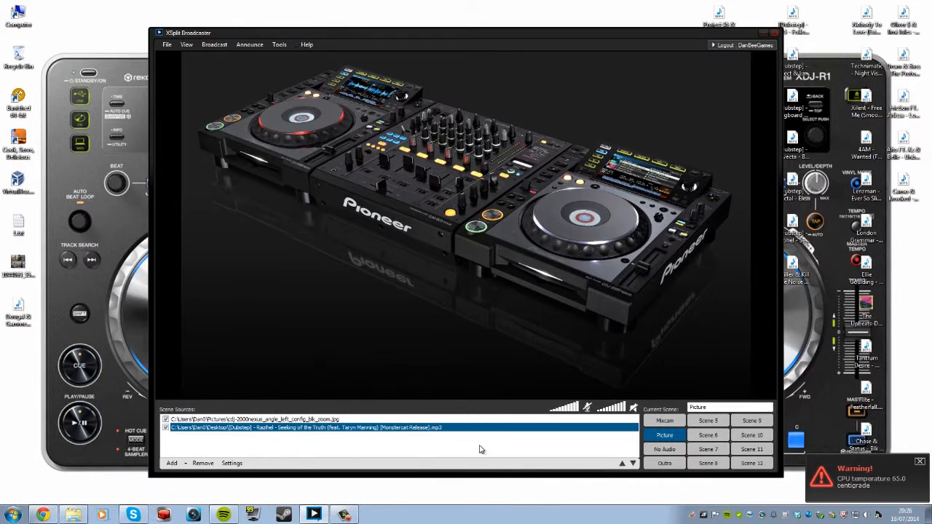
Add the Pioneer decks image to the No Audio scene and enlarge it to fill the preview.
click(509, 451)
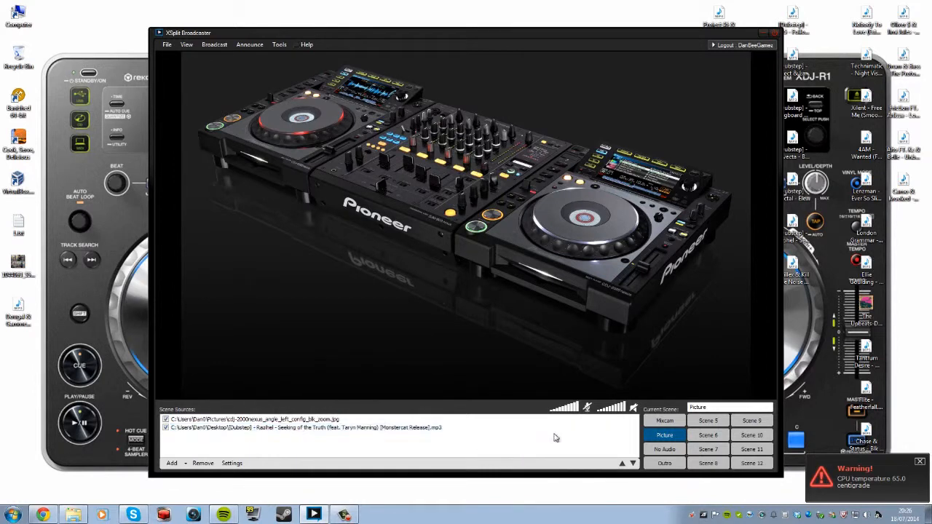
click(664, 451)
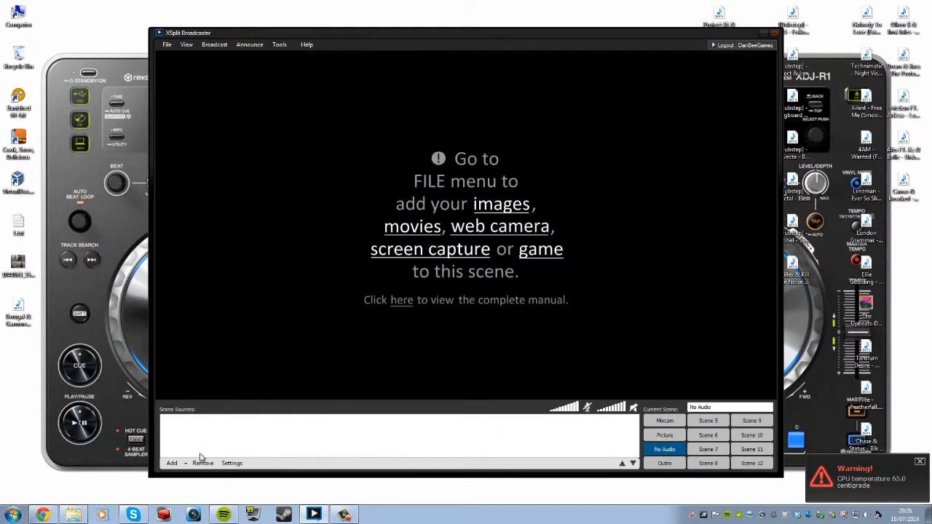
click(173, 463)
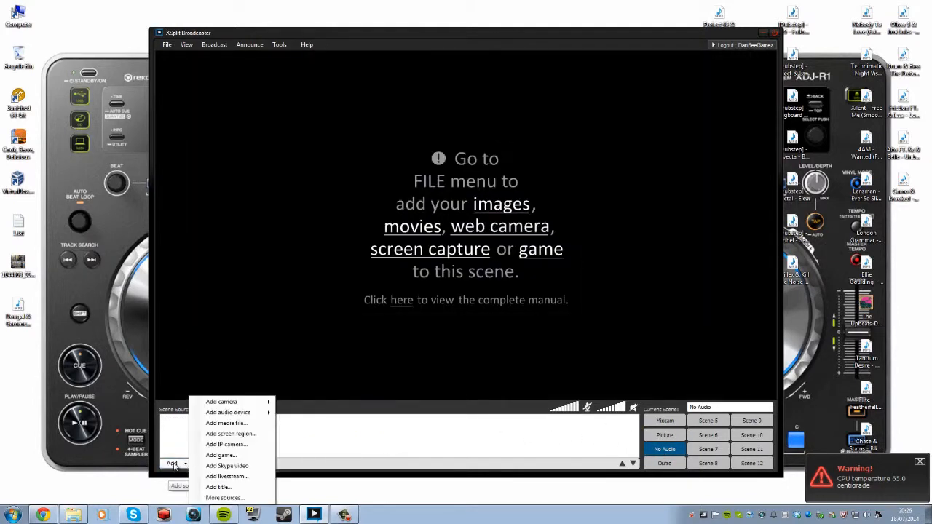
click(226, 423)
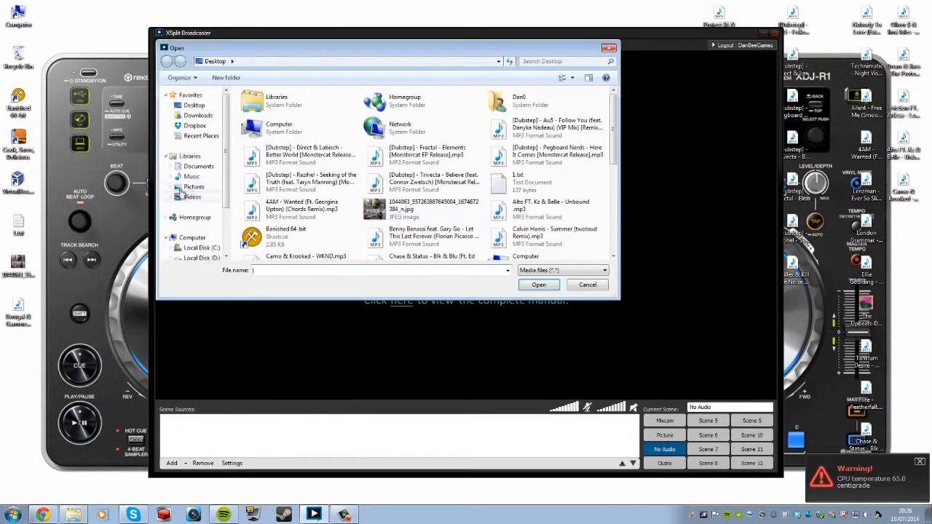
click(526, 171)
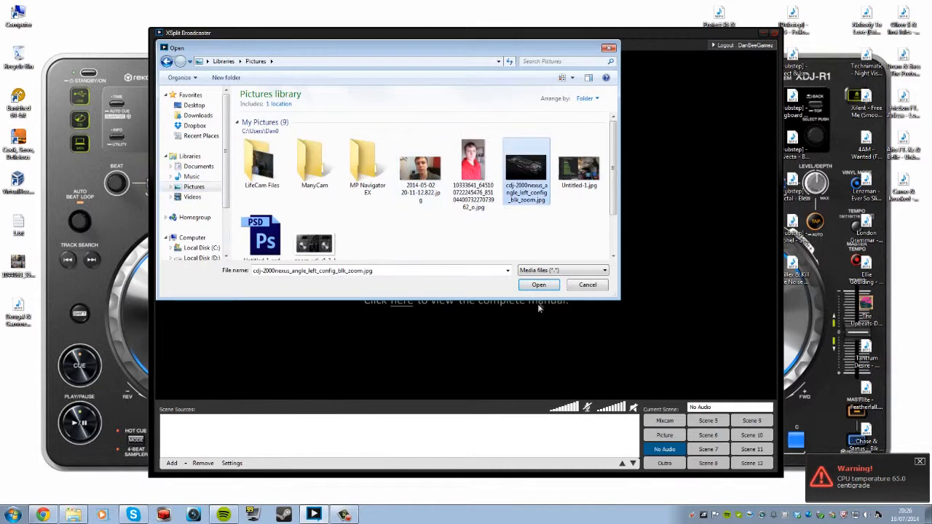
click(539, 285)
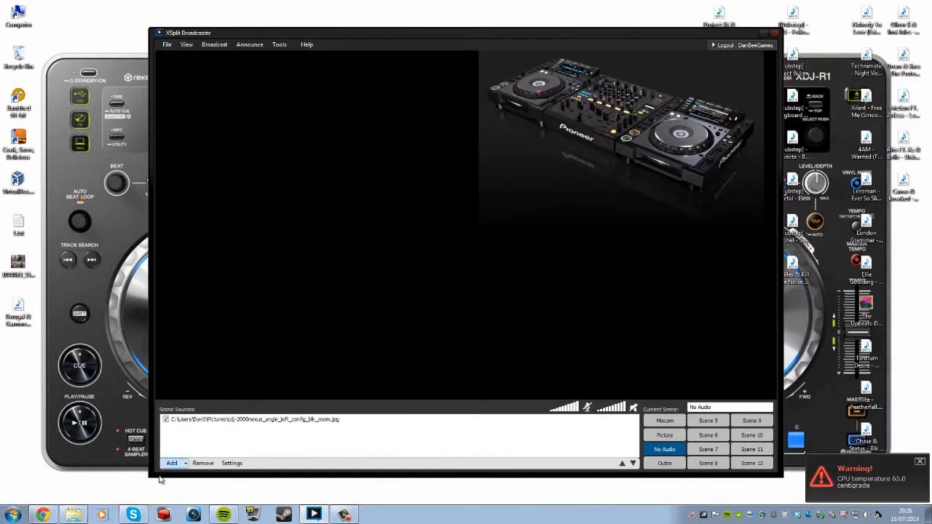
click(173, 463)
click(337, 447)
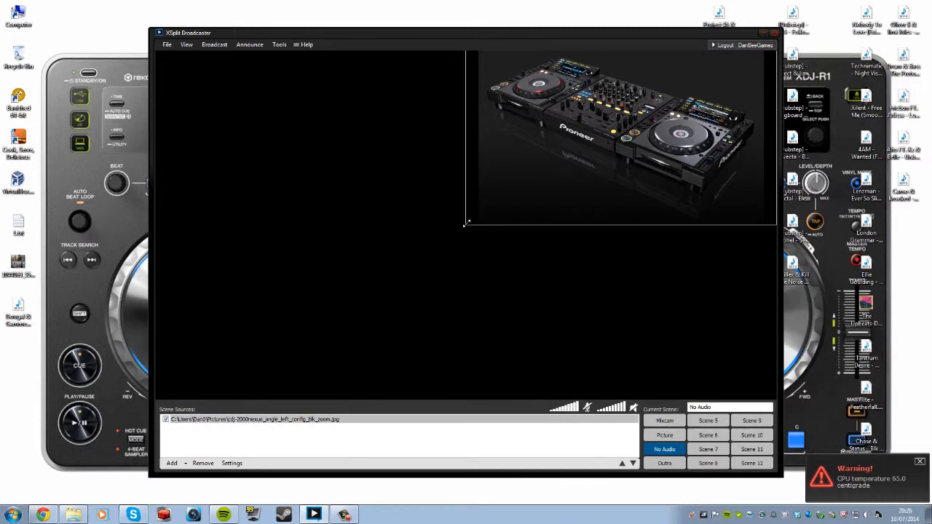
drag(466, 226, 16, 441)
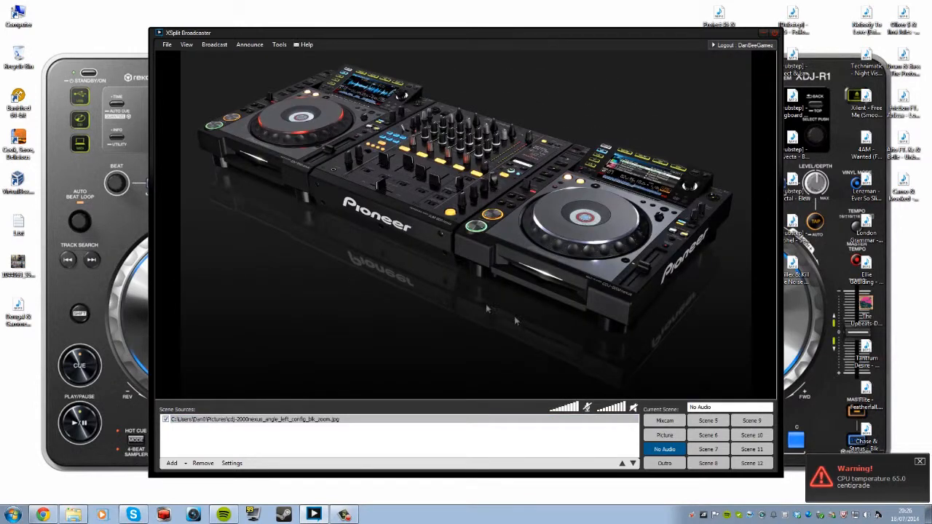
click(461, 297)
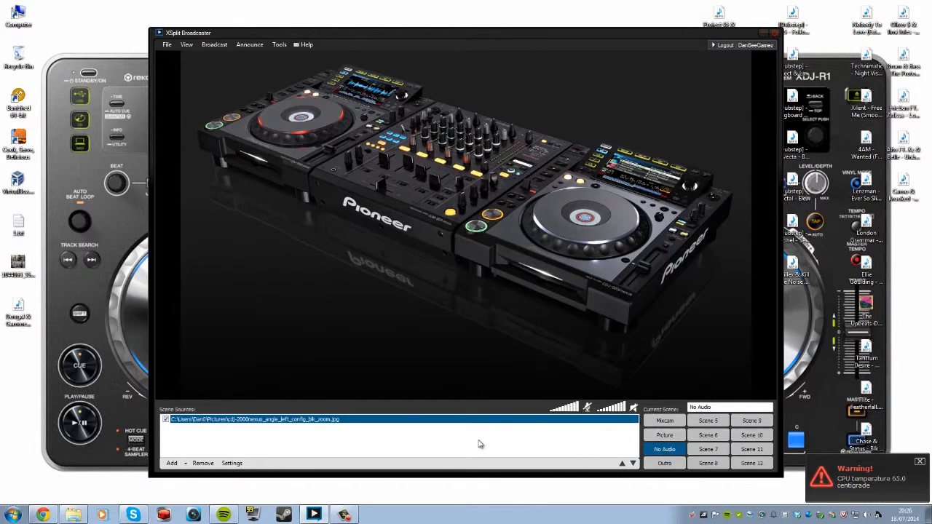
Check the Picture and No Audio scenes, then switch to the empty Outro scene.
click(661, 435)
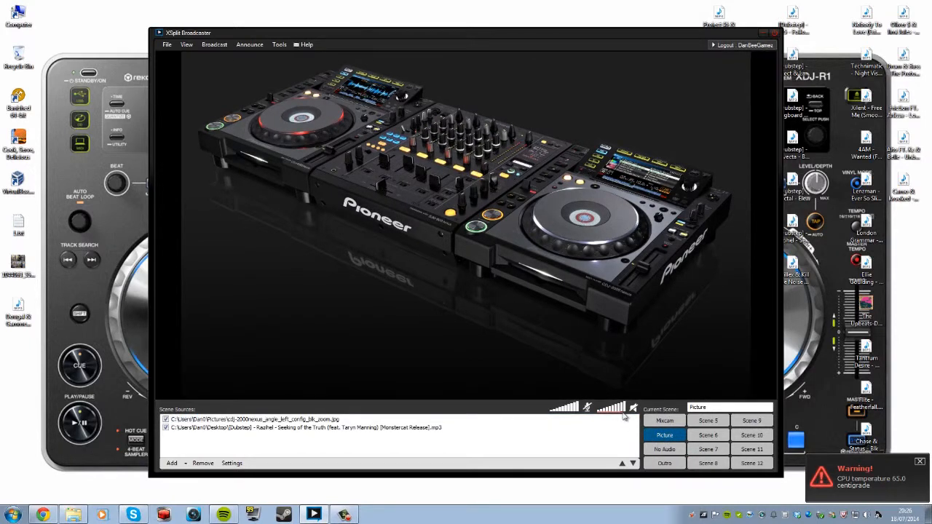
click(666, 451)
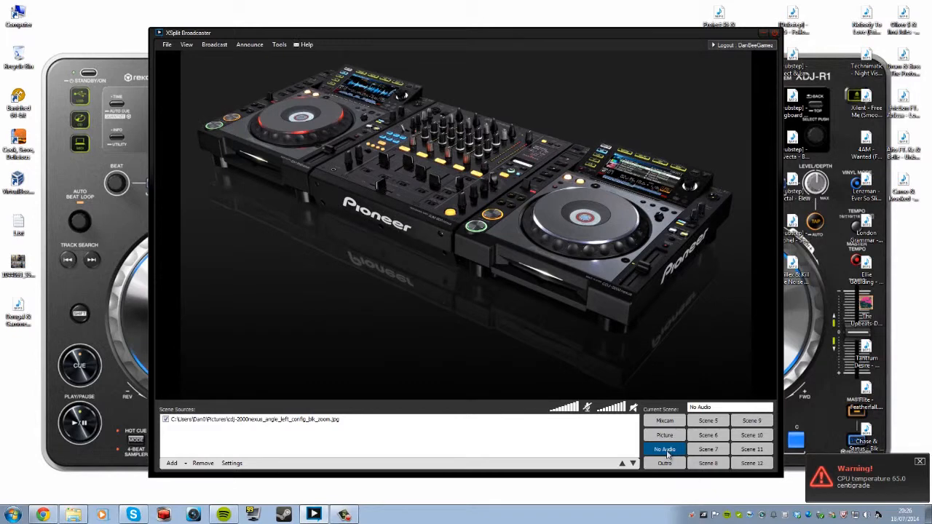
click(664, 463)
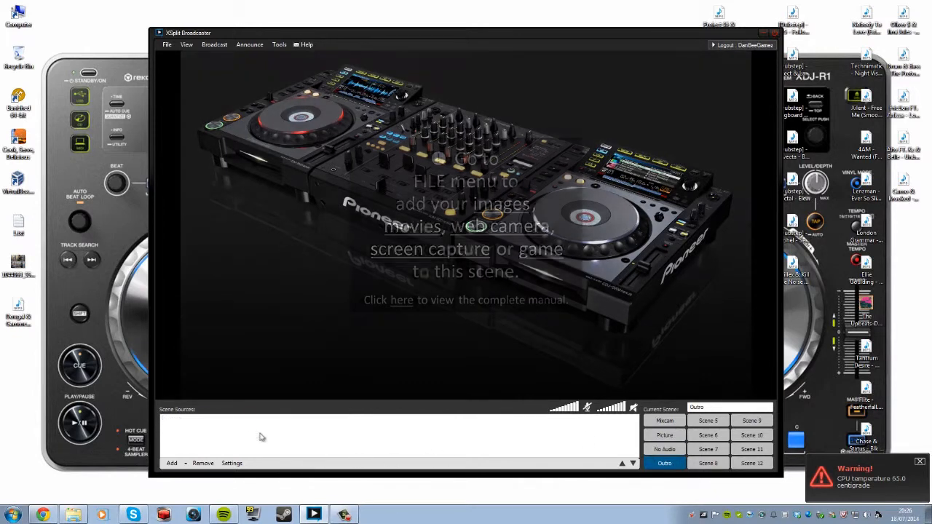
Add the cdj-2000nexus Pioneer decks picture to the Outro scene, enlarged to fill the frame.
click(172, 463)
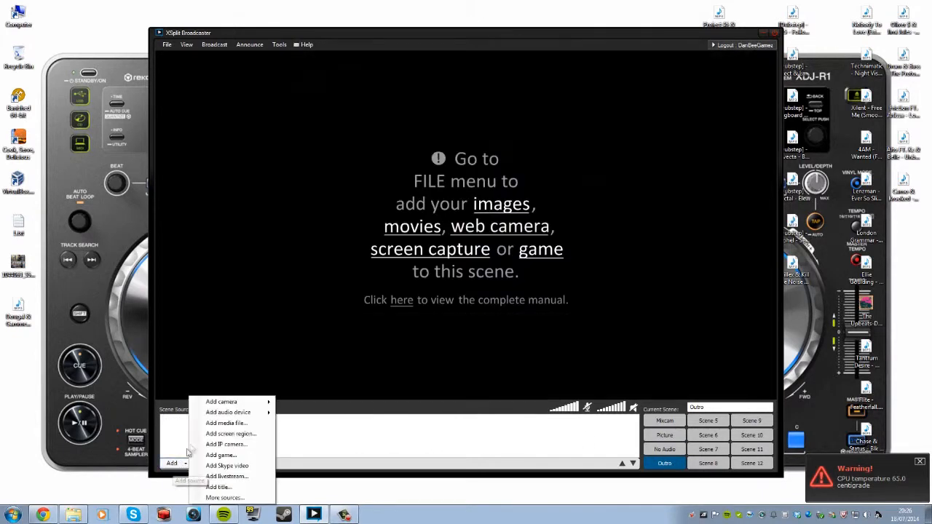
click(217, 423)
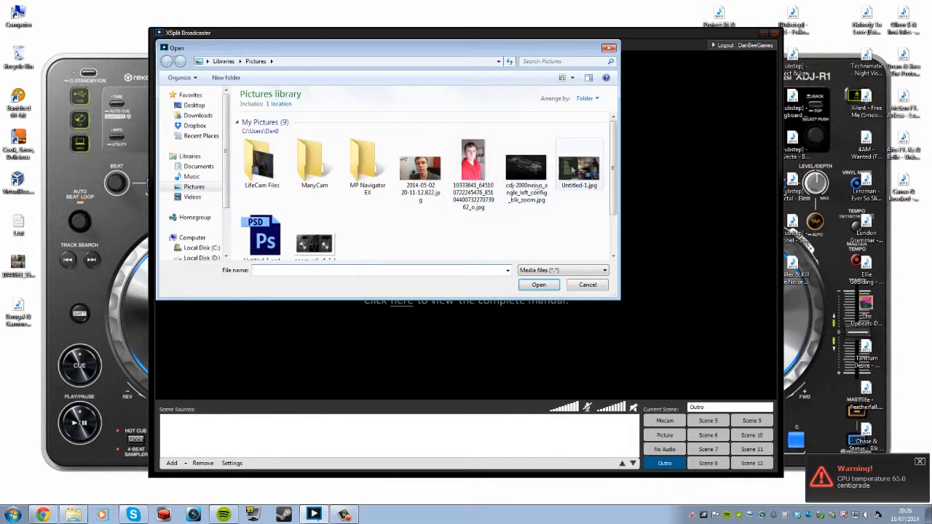
click(526, 169)
click(538, 284)
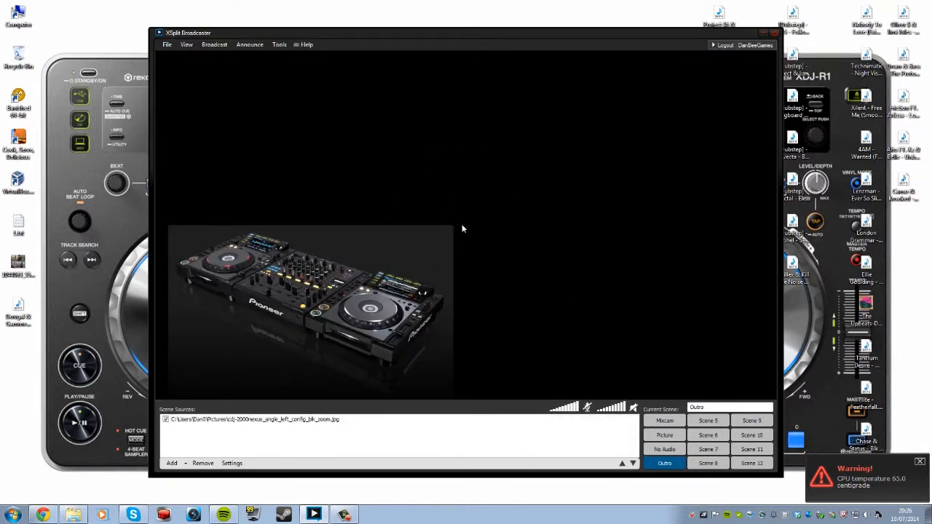
drag(462, 225, 784, 47)
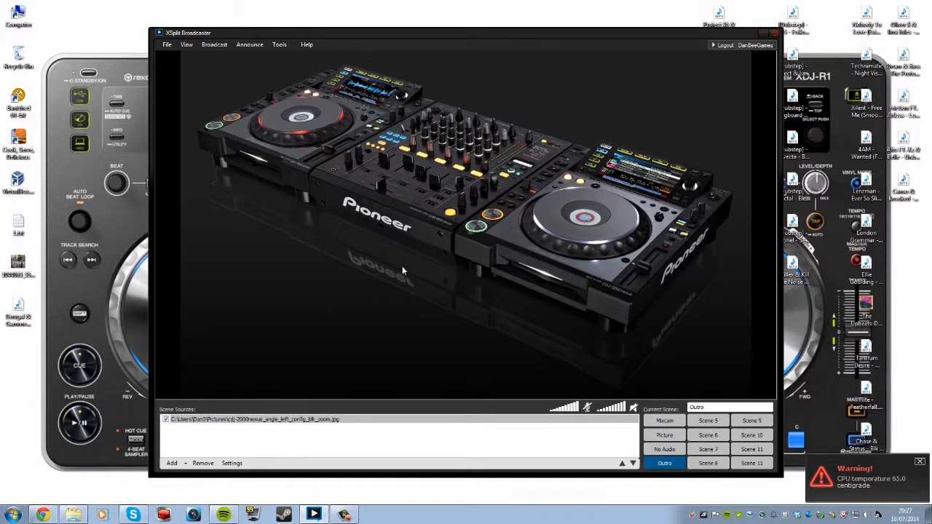
click(240, 419)
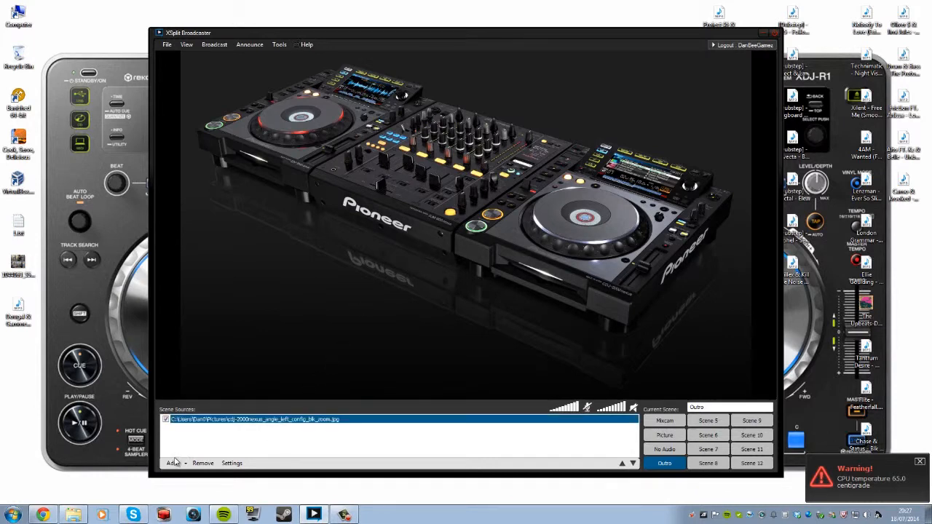
Open the Add title dialog for the Outro scene.
click(177, 464)
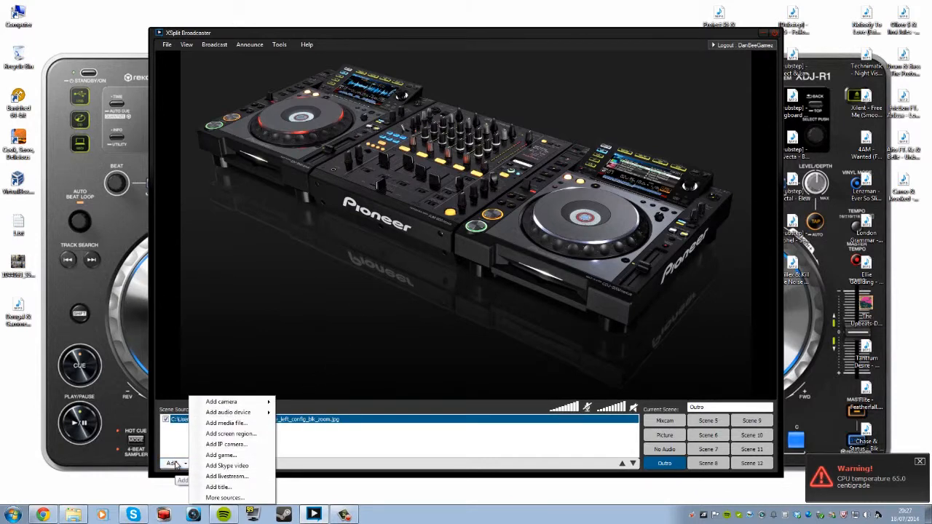
click(180, 464)
click(180, 463)
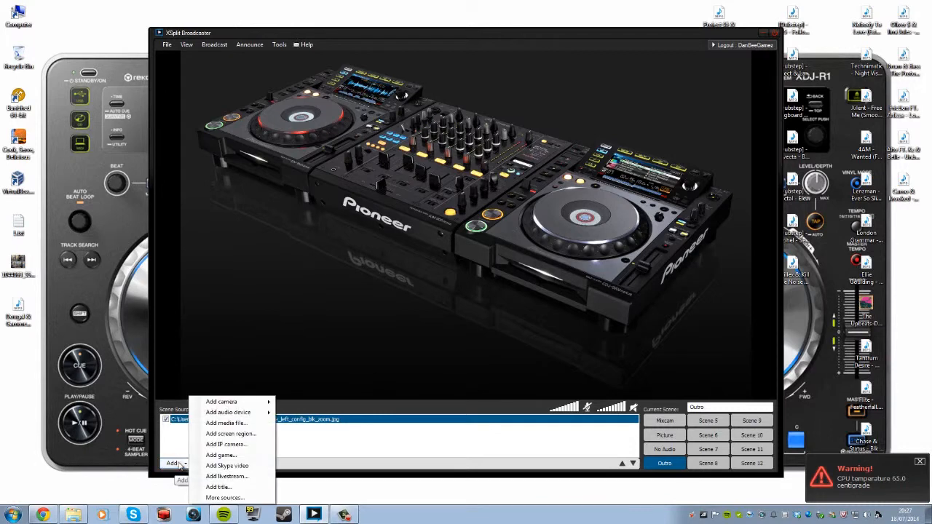
click(230, 423)
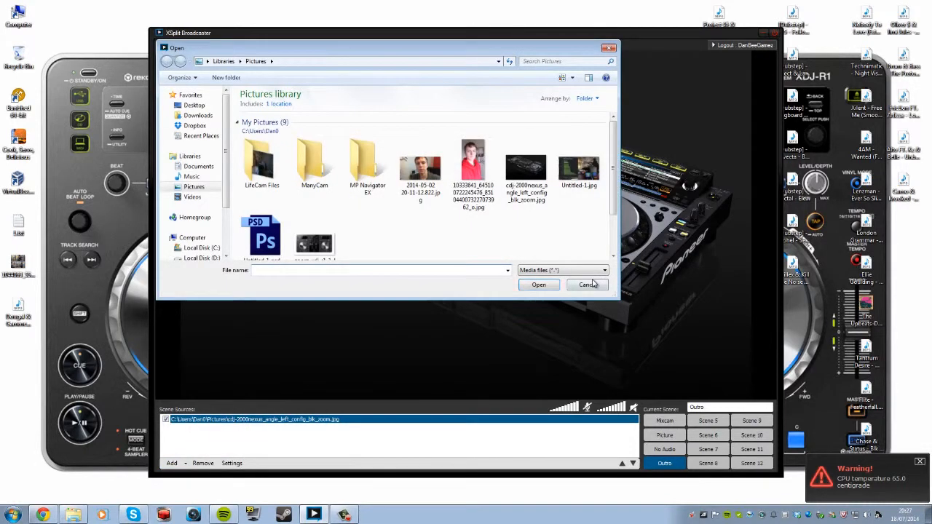
key(Escape)
click(180, 463)
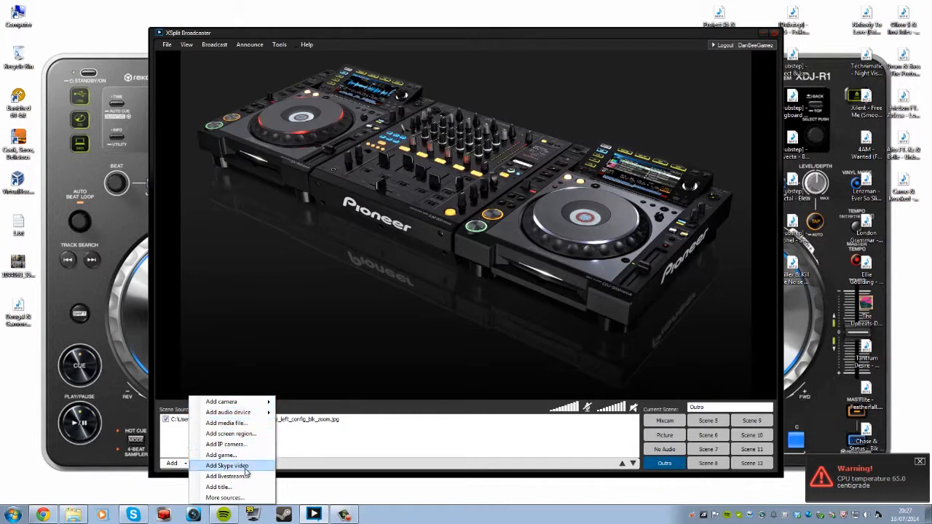
click(218, 487)
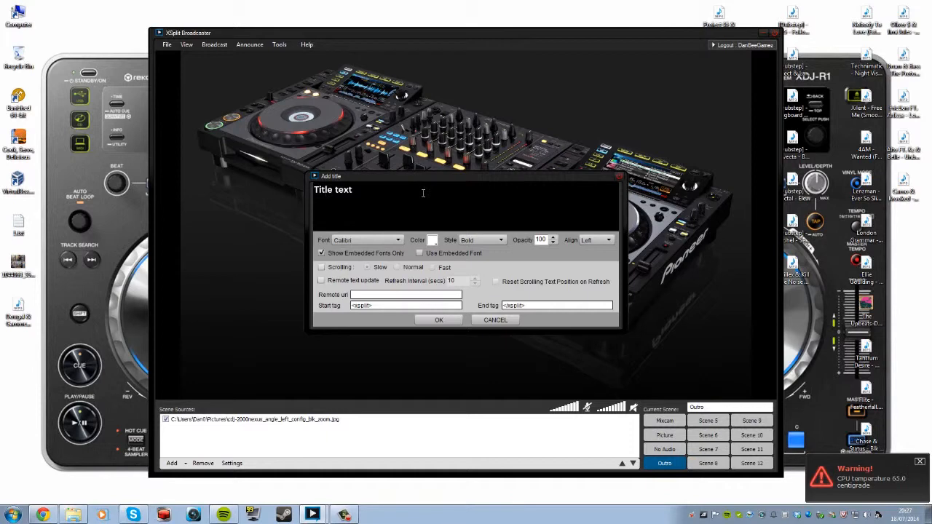
Replace 'Title text' with 'I Hope You Enjoyed… Make Sure You Tune In Next Week On A Thursday @ 7pm to 7.40pm'.
drag(423, 194, 122, 239)
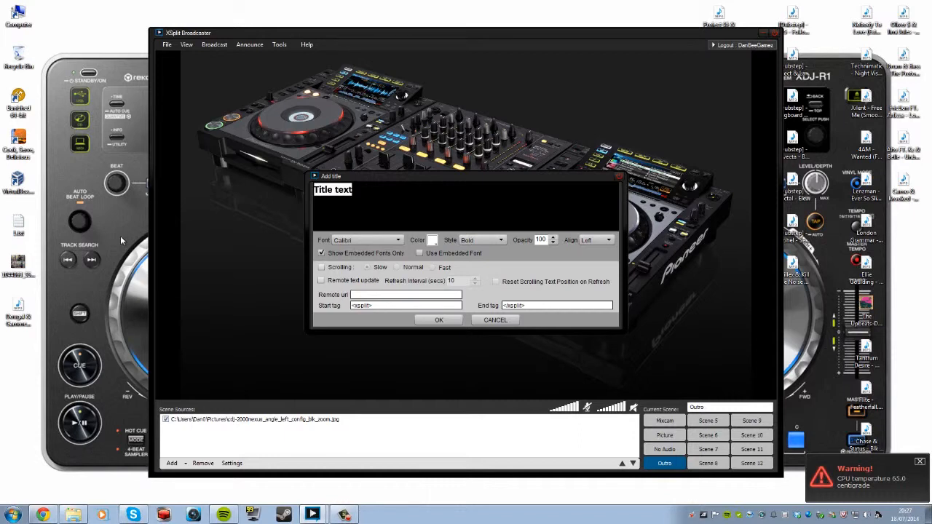
key(BackSpace)
text(I Hio)
key(BackSpace)
key(BackSpace)
text(op)
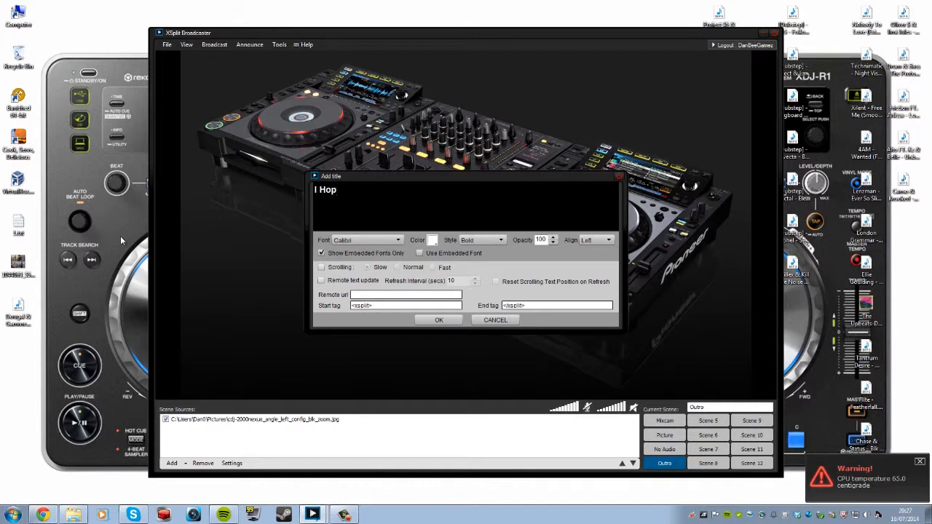
text(w You Enjoyed, Come B)
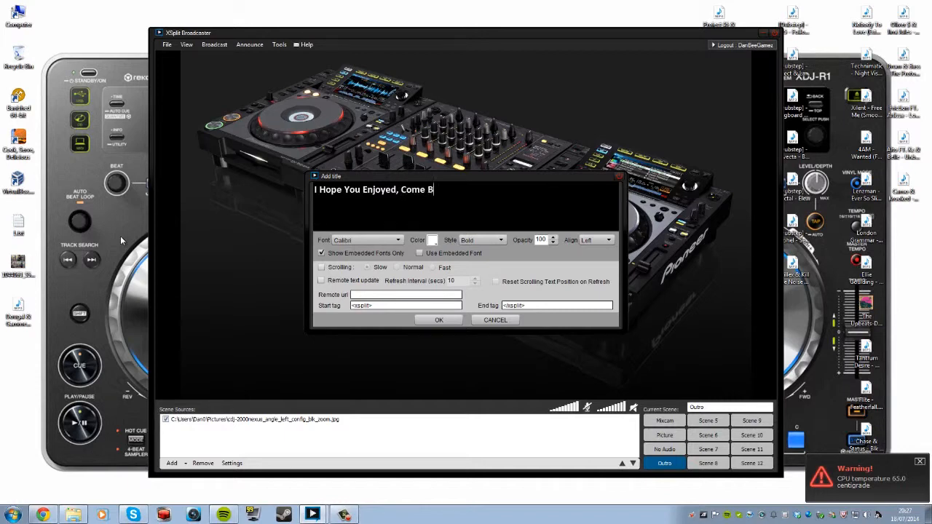
key(BackSpace)
key(BackSpace)
key(BackSpace)
key(BackSpace)
key(BackSpace)
text(make)
key(BackSpace)
key(BackSpace)
key(BackSpace)
text(If yo)
key(BackSpace)
key(BackSpace)
key(BackSpace)
text(You Did make)
key(BackSpace)
key(BackSpace)
key(BackSpace)
text(make)
key(BackSpace)
key(BackSpace)
key(BackSpace)
key(BackSpace)
text(mak)
key(BackSpace)
text(Make Sure You Tune in Y)
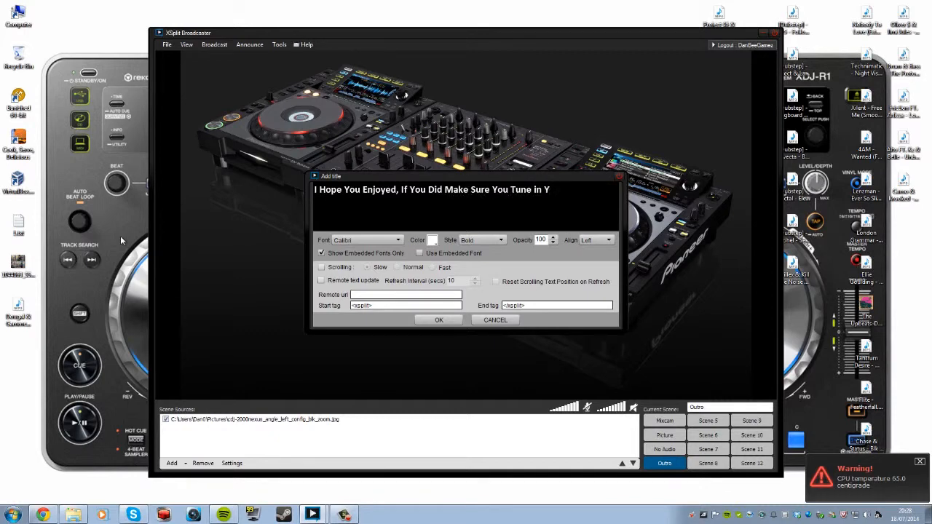
key(BackSpace)
key(BackSpace)
key(BackSpace)
key(BackSpace)
key(BackSpace)
text(In Next Week)
text(On A Th)
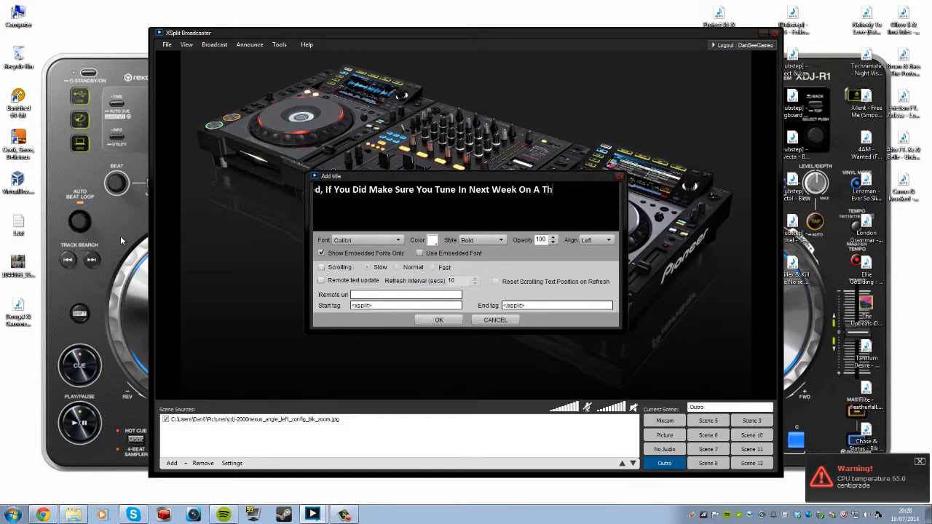
text(ursday @ 7pm to)
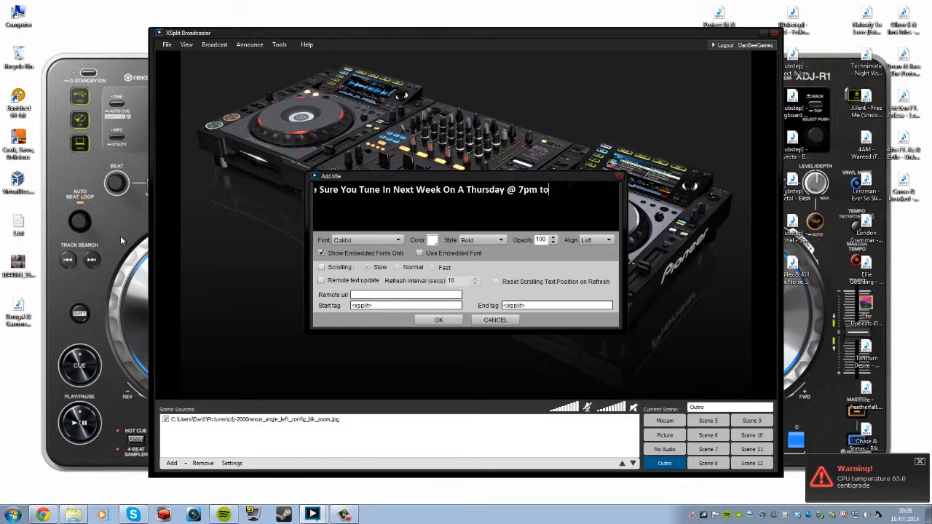
text( 7.40pm)
click(439, 321)
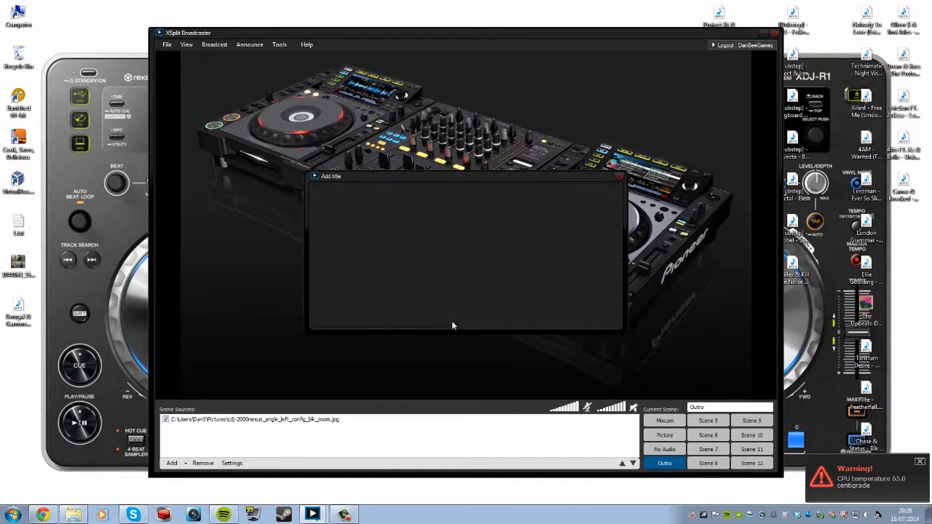
Stretch the title into a full-width bar along the bottom of the preview.
click(469, 231)
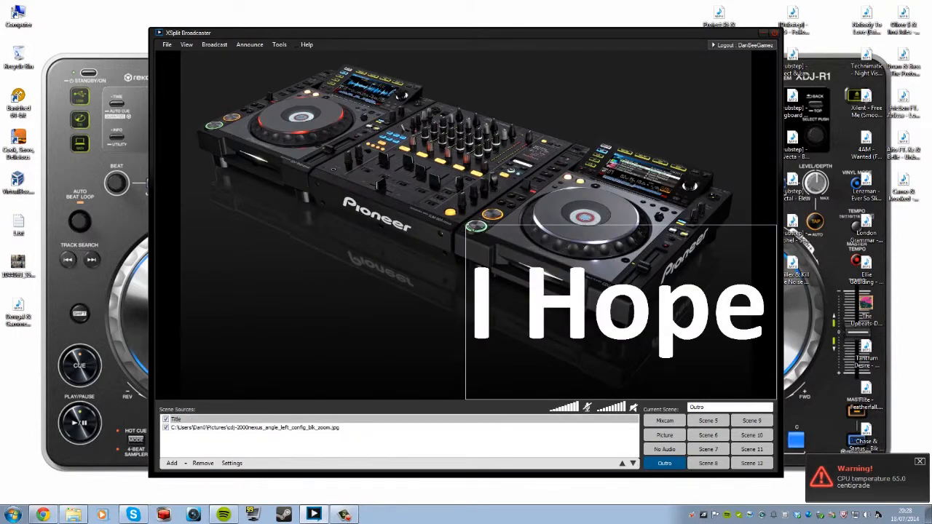
drag(467, 227, 127, 341)
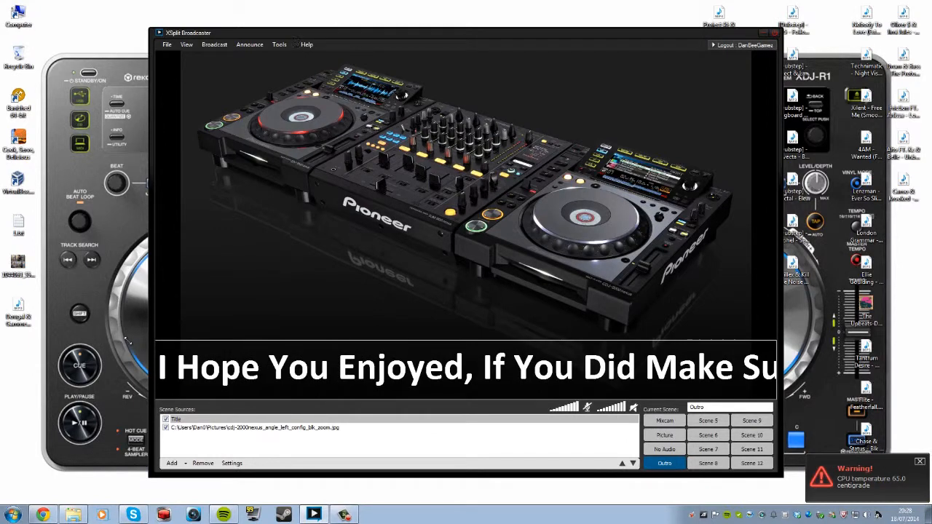
right_click(198, 420)
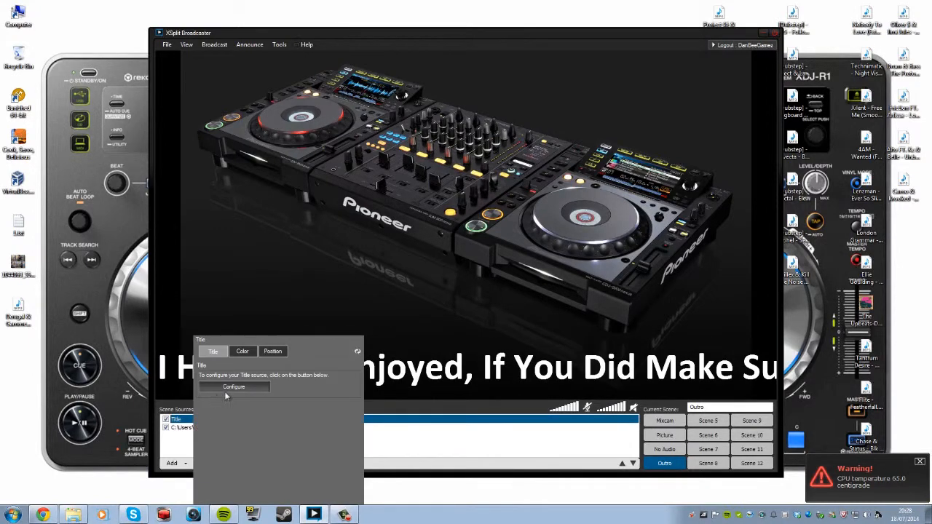
click(247, 351)
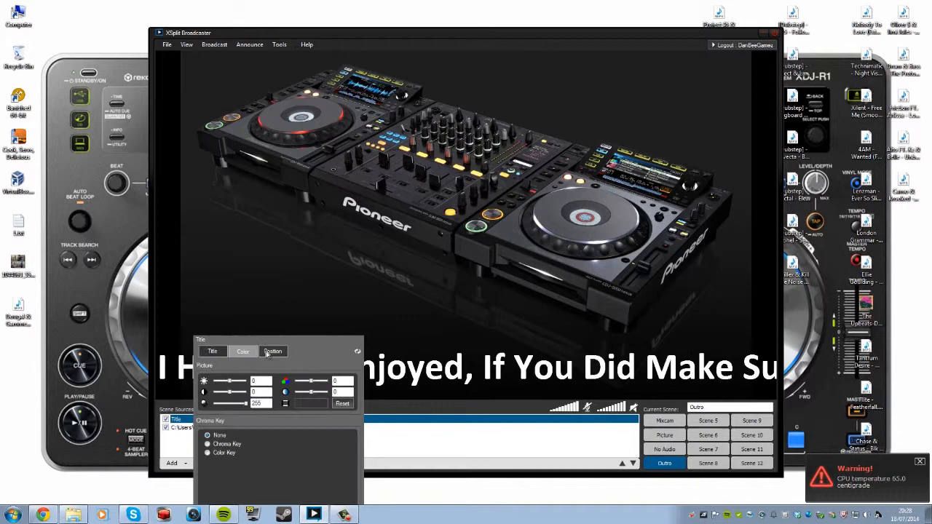
click(271, 353)
click(219, 353)
Turn on Scrolling for the title at Slow speed and confirm.
click(240, 389)
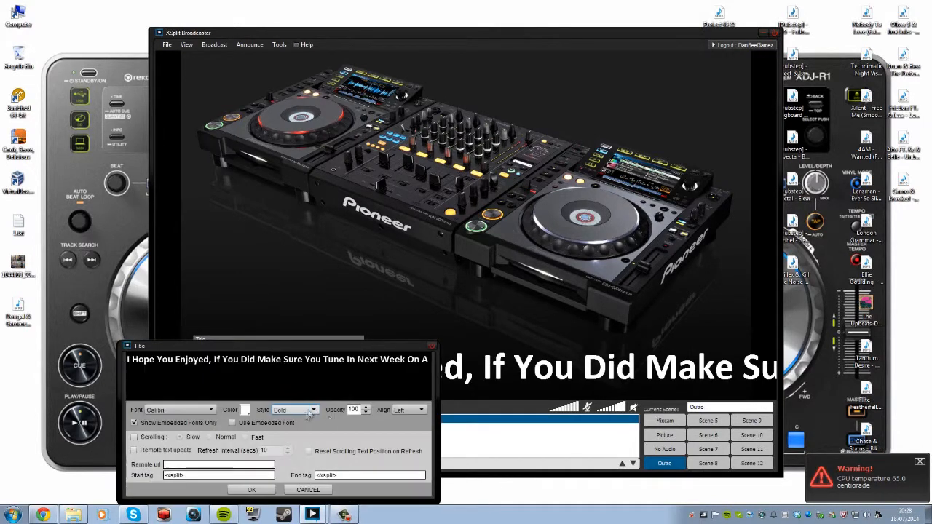
click(135, 438)
click(179, 437)
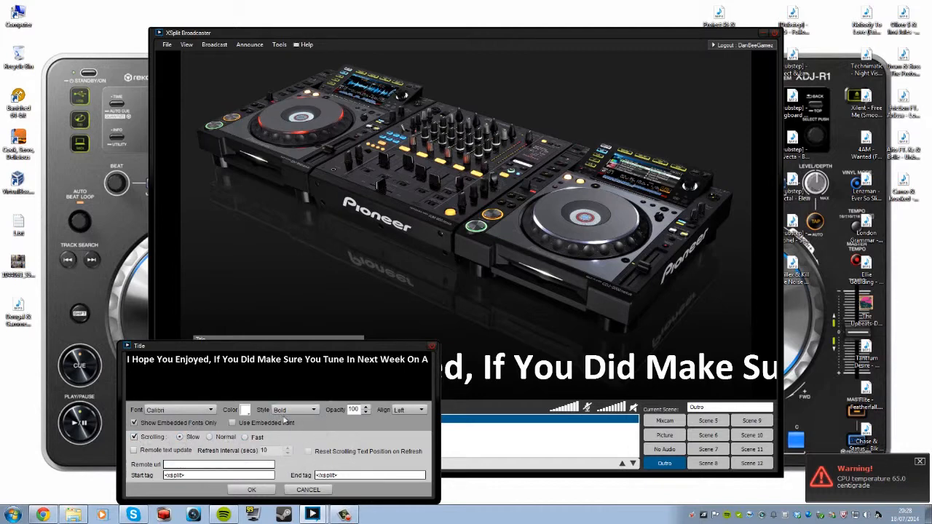
click(255, 490)
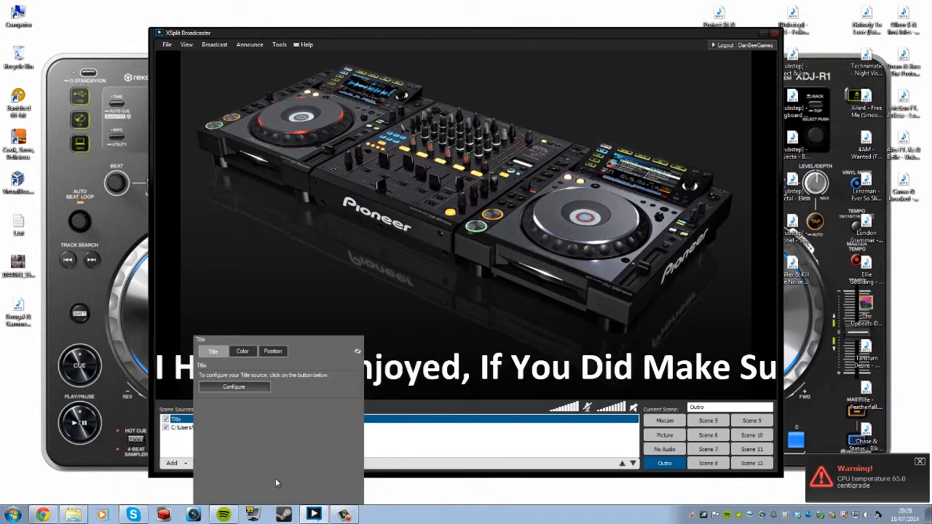
click(421, 451)
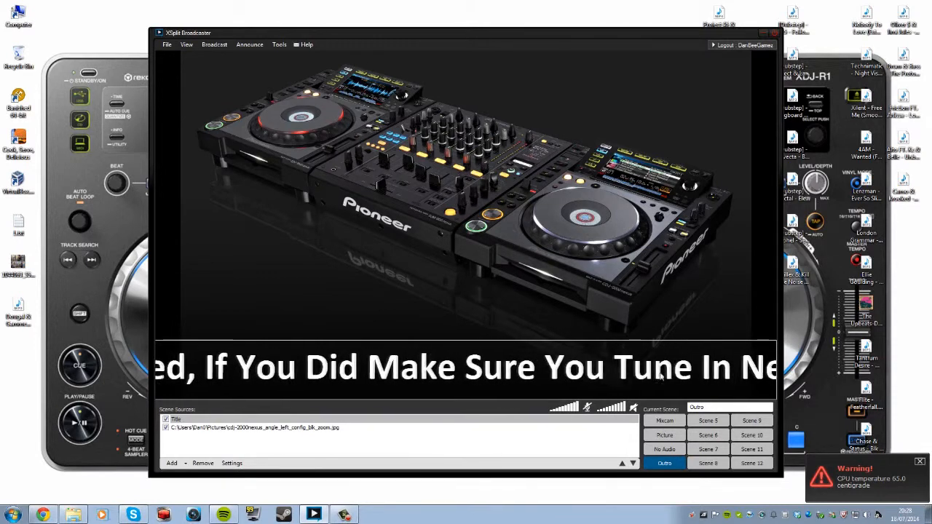
Switch to the No Audio scene, then open General settings on the Channels tab.
click(661, 450)
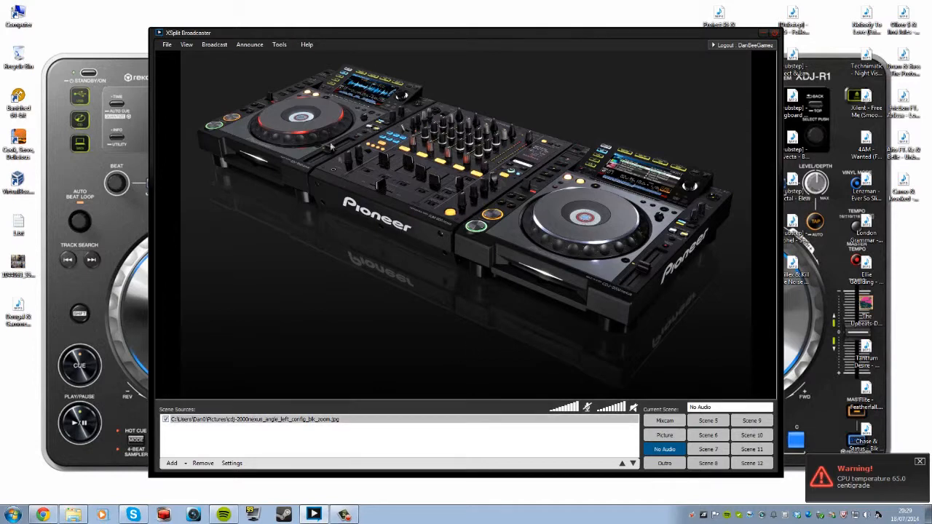
click(279, 44)
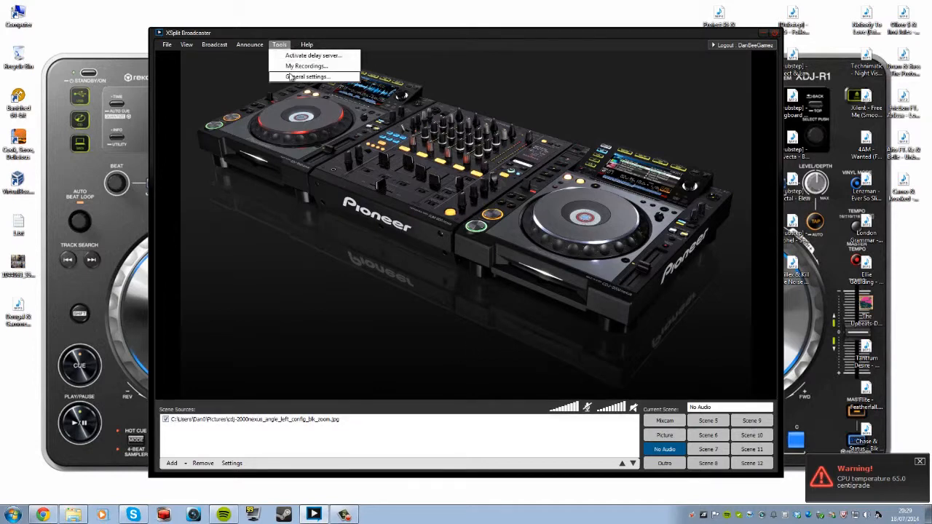
click(290, 76)
mouse_move(908, 442)
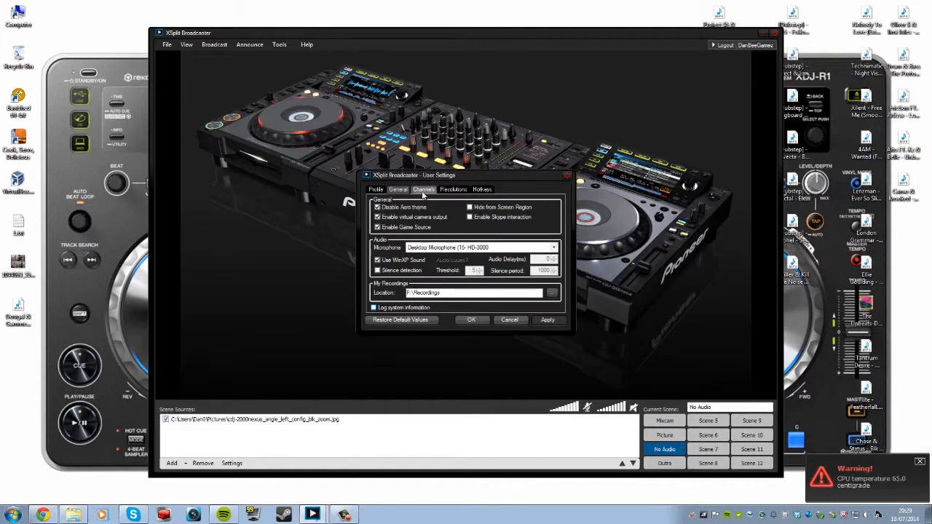
click(423, 191)
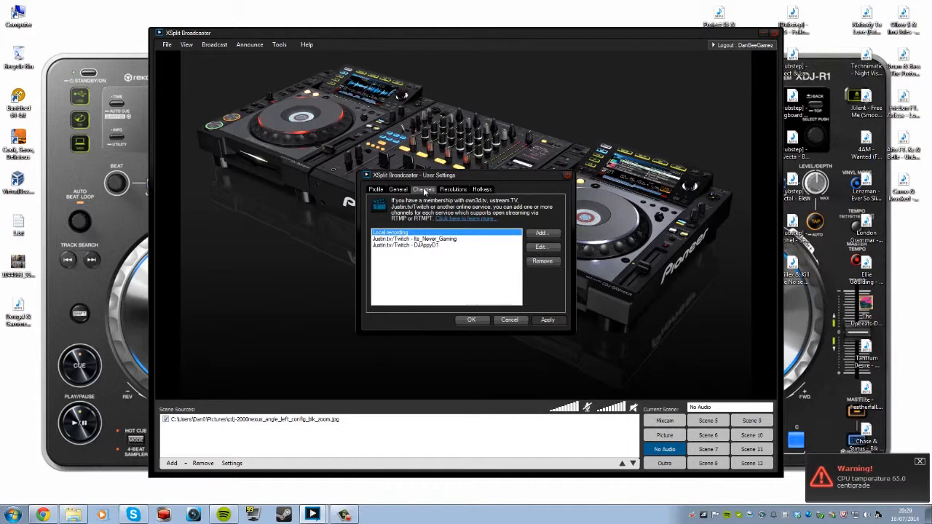
Add a new Justin.tv/Twitch channel from the Channels tab's Add list.
click(343, 515)
click(914, 443)
click(541, 235)
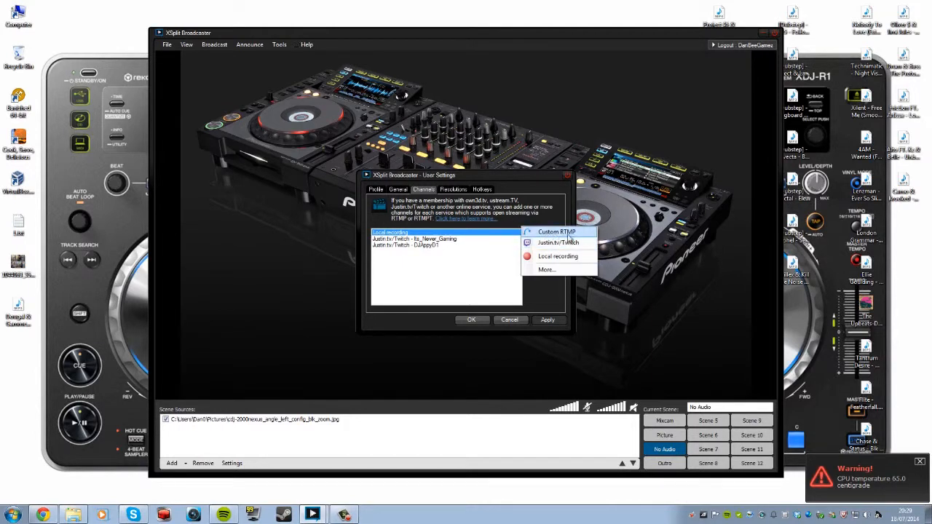
click(556, 245)
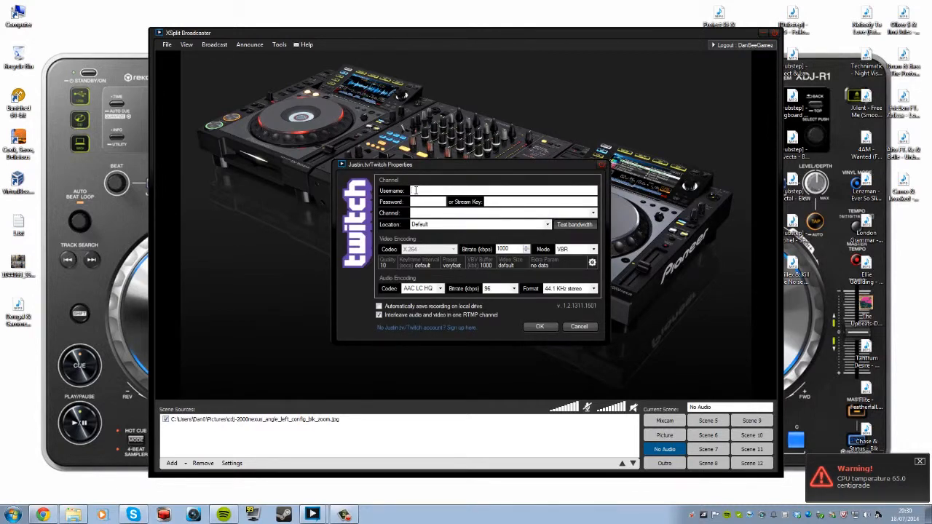
Enter the Twitch account username in Twitch Properties.
click(416, 190)
text(DJA)
text(ppyD1)
Enter the account password and set Channel to 'Use stream key instead'.
click(420, 201)
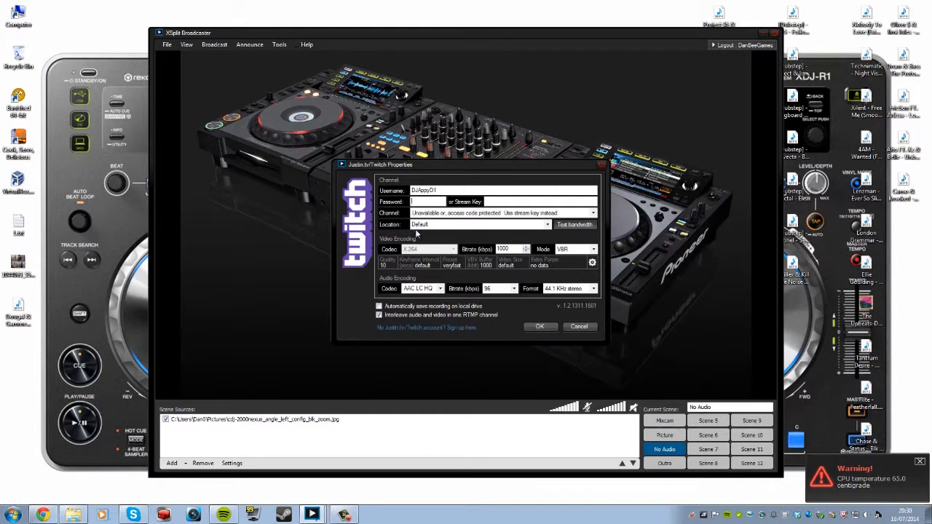
click(441, 213)
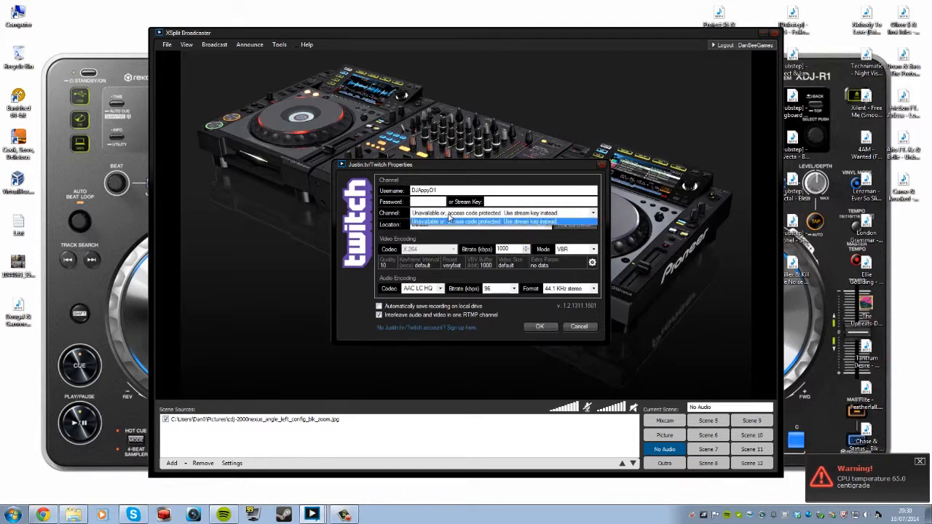
click(423, 203)
text(•••••)
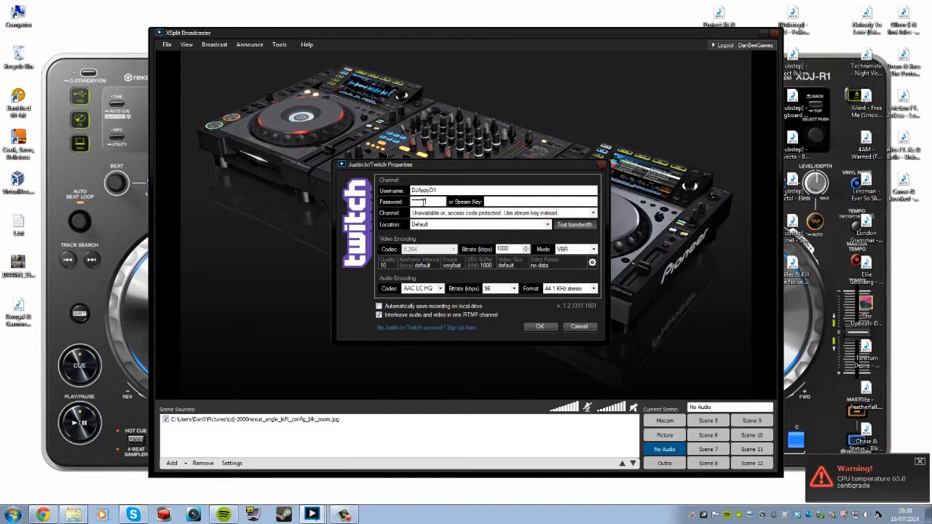
text(•••••)
click(474, 214)
click(474, 219)
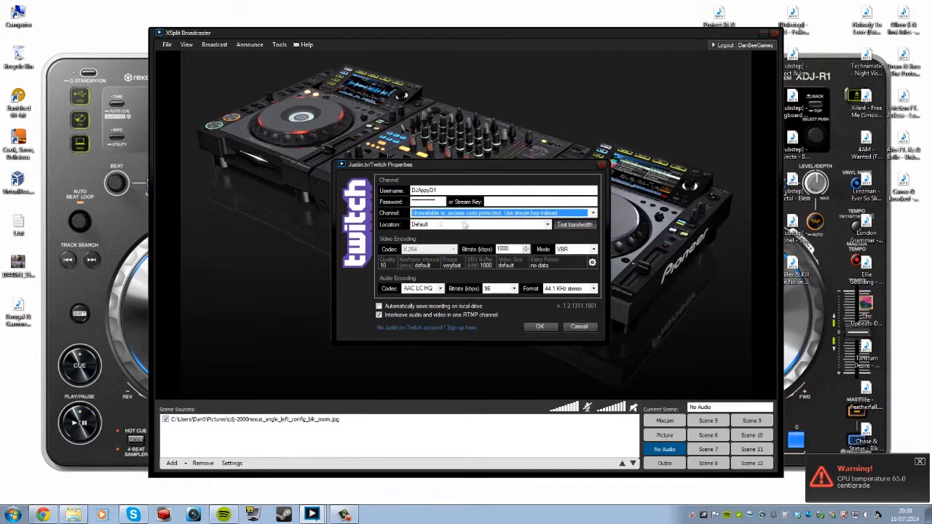
Set Location to EU: London, UK, save the Twitch channel, and close User Settings.
click(548, 225)
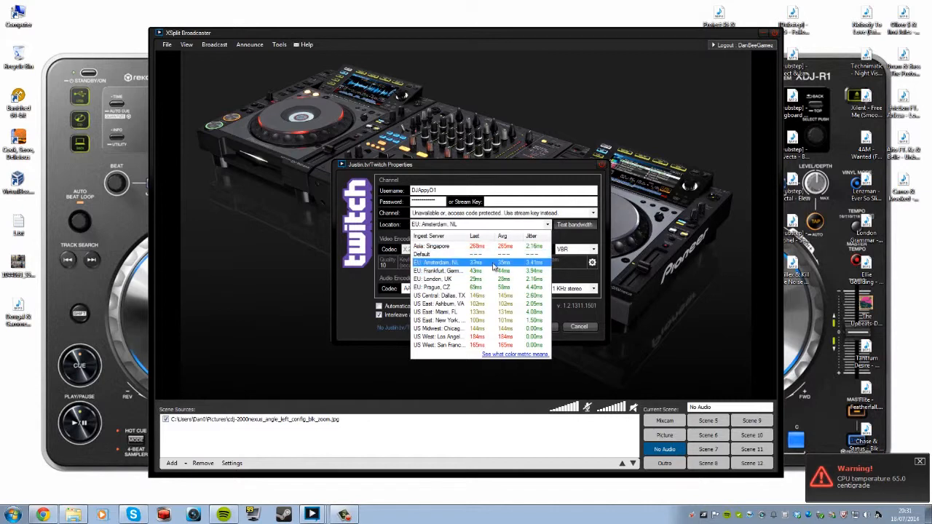
click(447, 283)
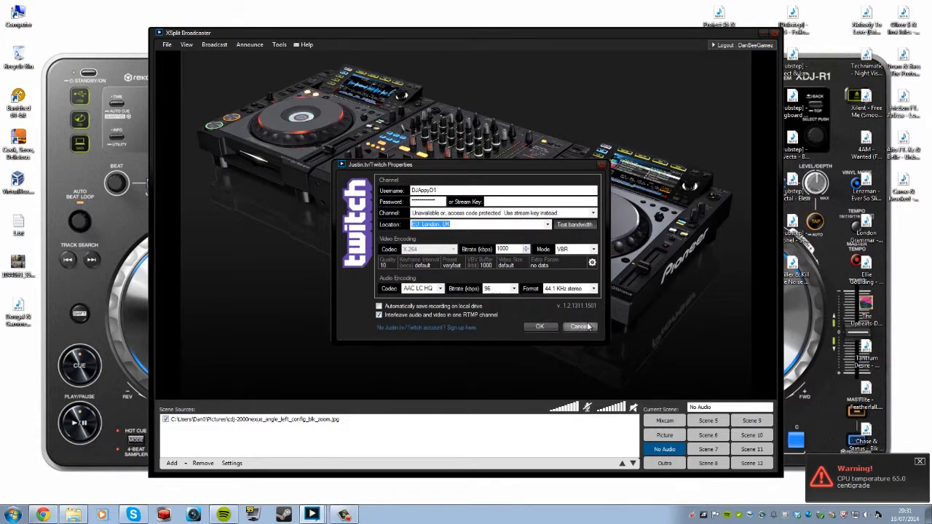
click(492, 202)
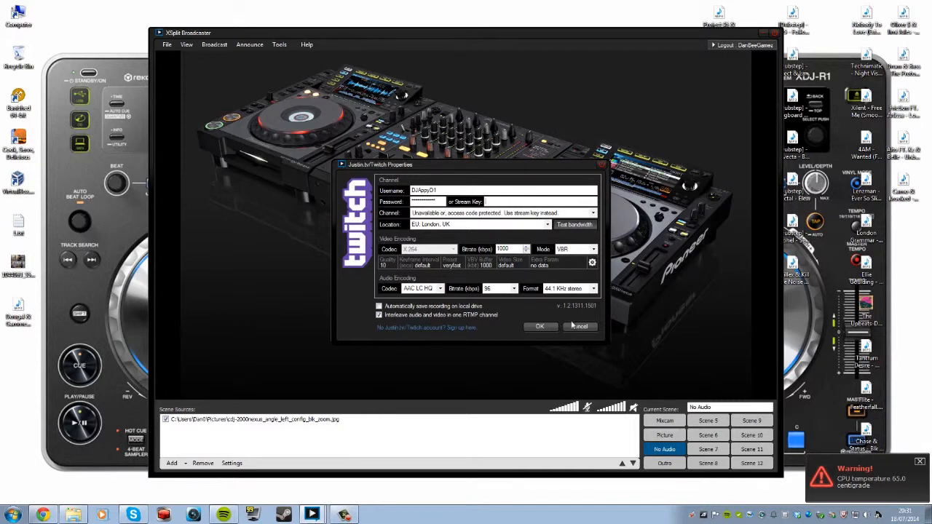
click(542, 328)
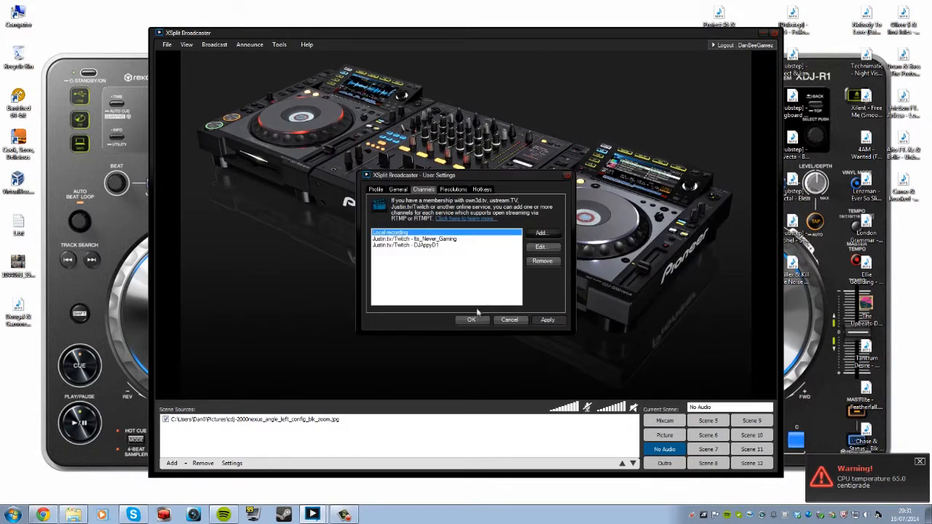
click(513, 322)
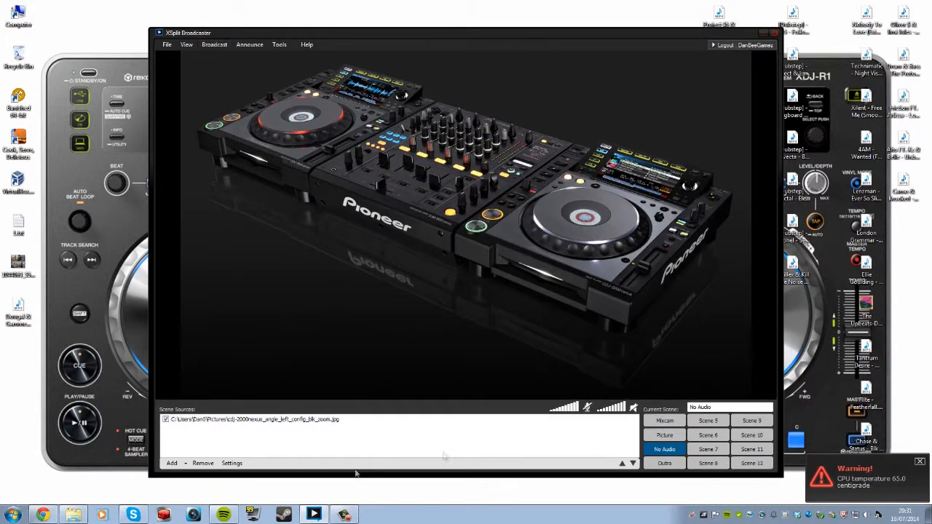
click(343, 518)
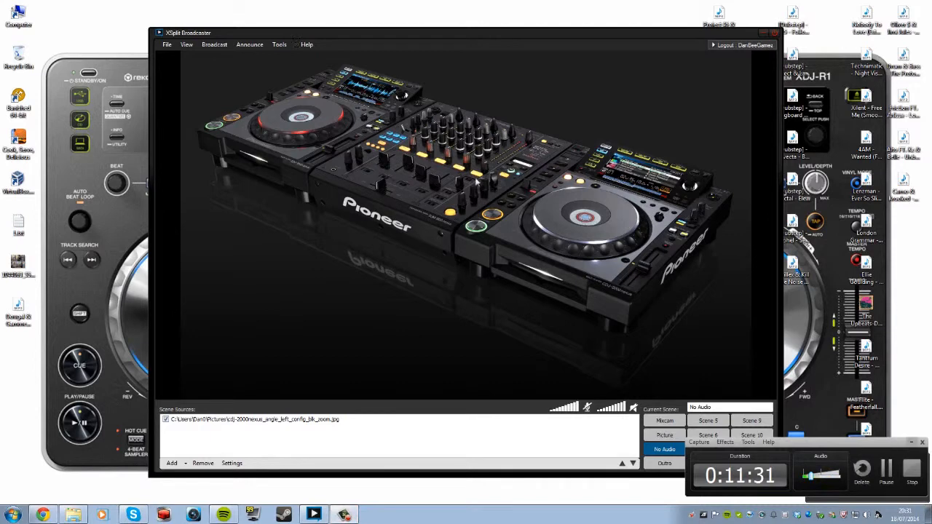
click(908, 442)
click(219, 45)
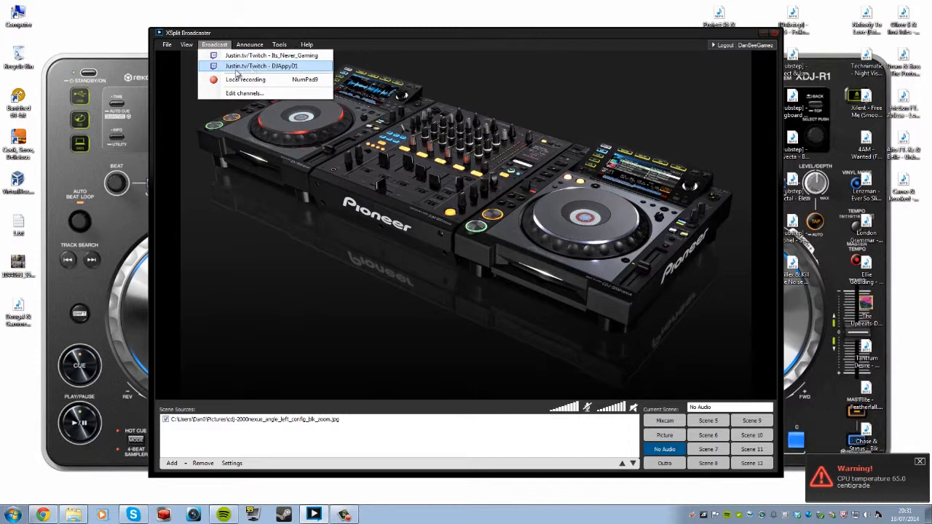
click(211, 45)
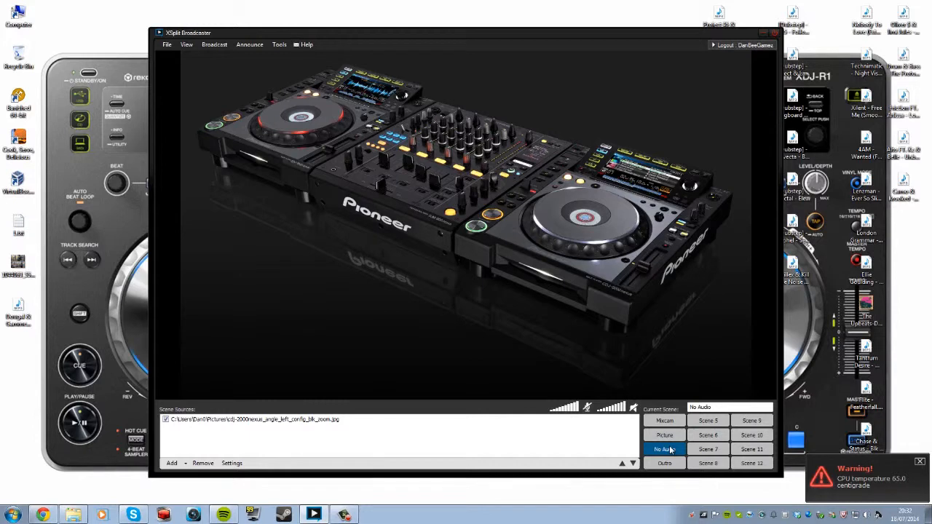
Preview the Picture, Mixcam and Outro scenes and check the broadcast channel list without going live.
click(665, 434)
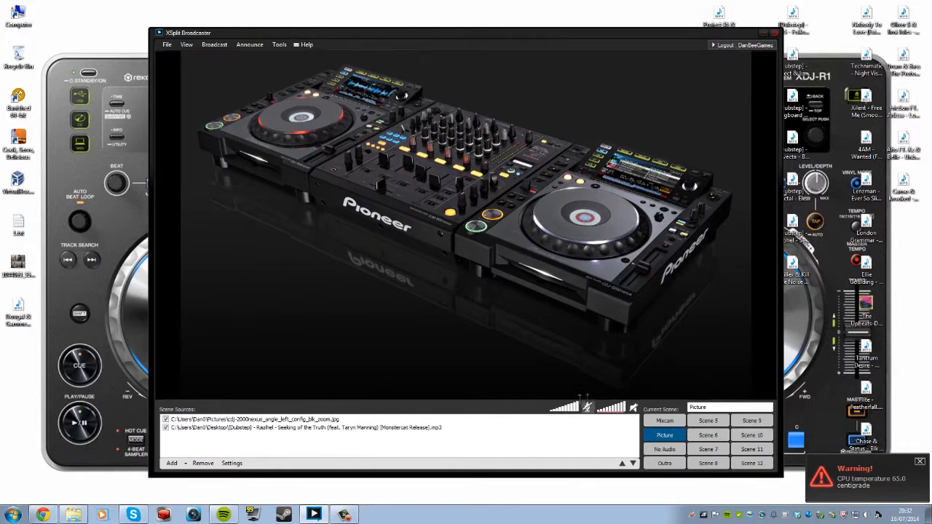
click(664, 420)
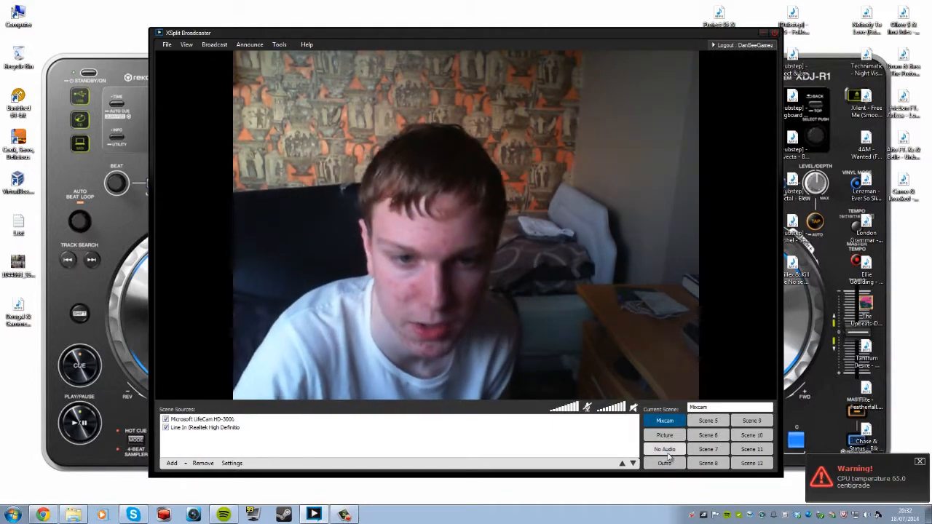
click(667, 466)
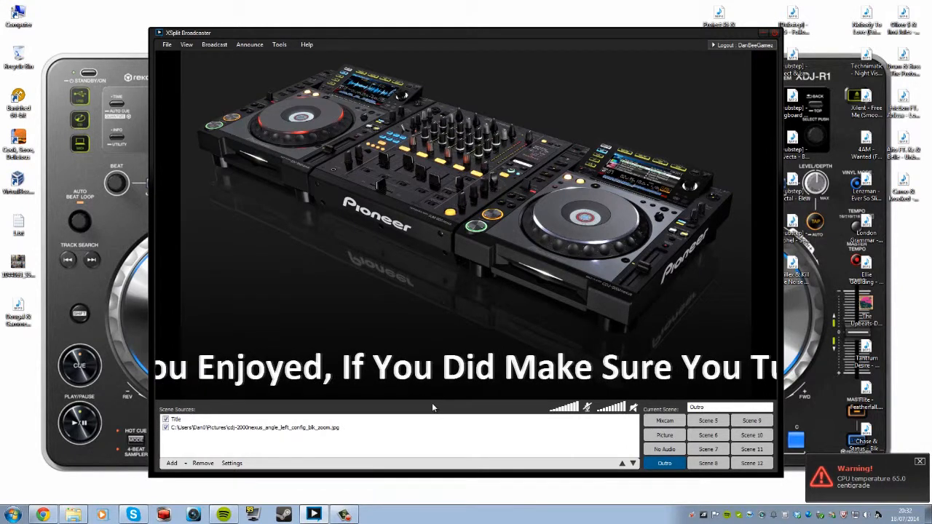
click(214, 45)
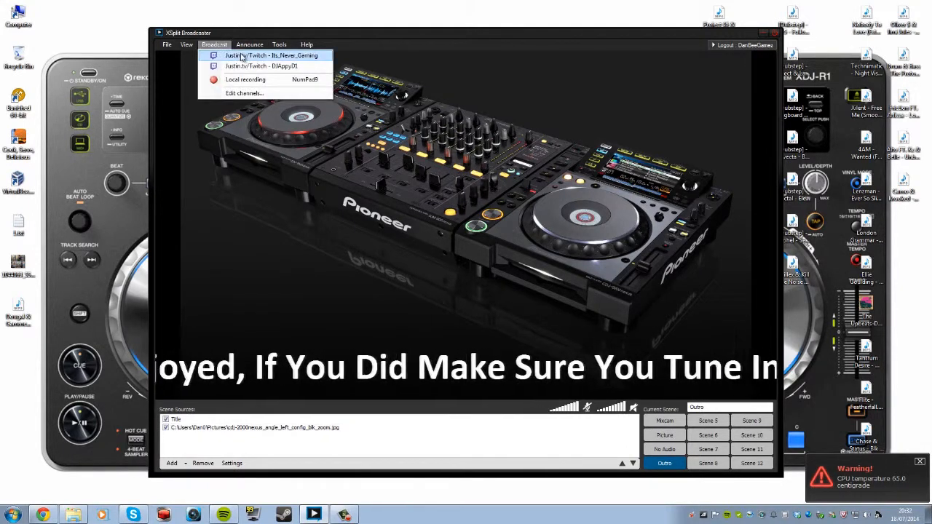
click(218, 46)
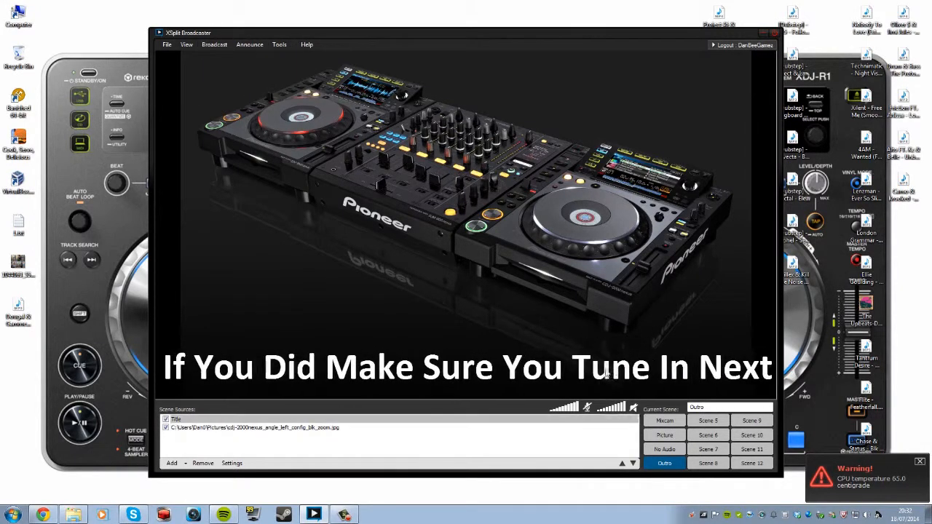
Switch among No Audio, Picture and Outro, end on No Audio, then minimize XSplit.
click(657, 449)
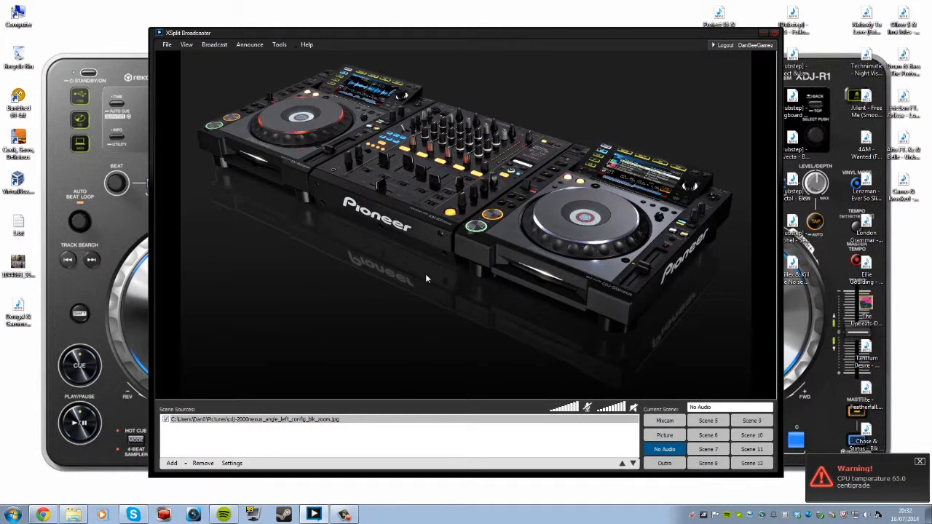
click(645, 437)
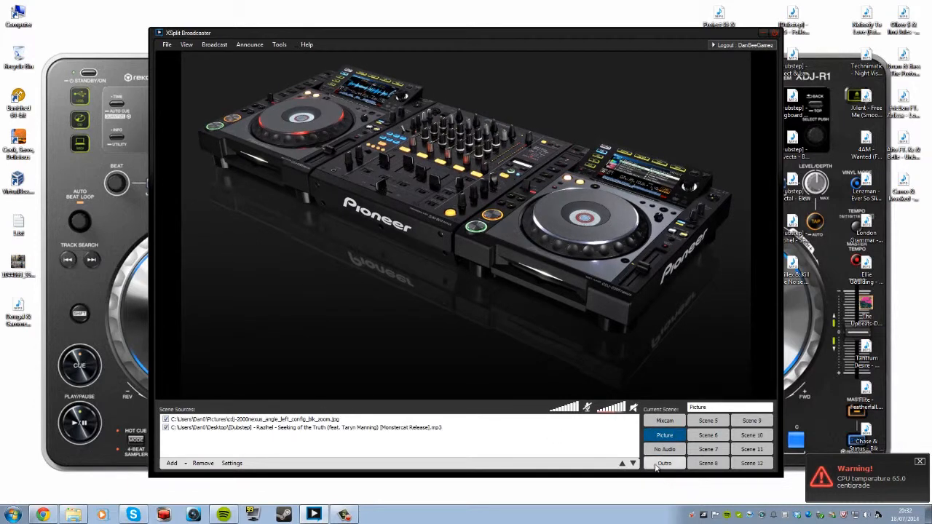
click(664, 463)
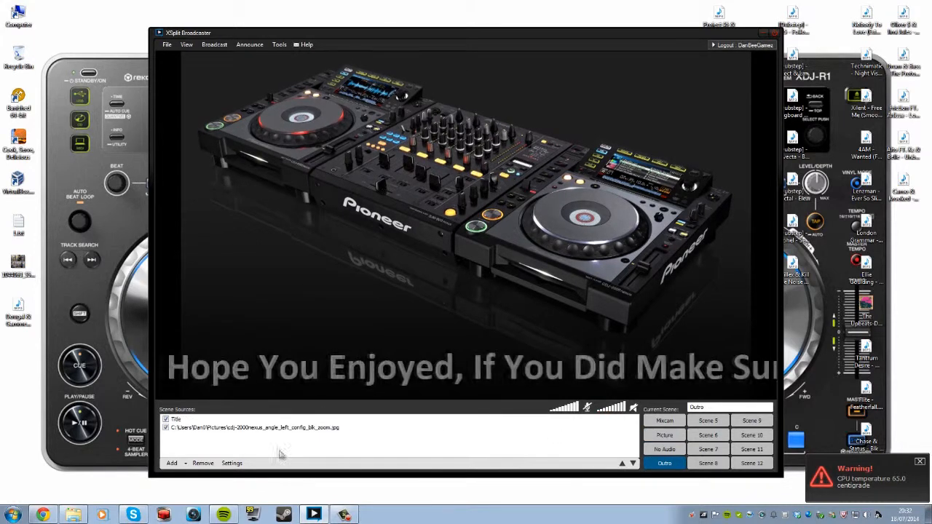
click(664, 449)
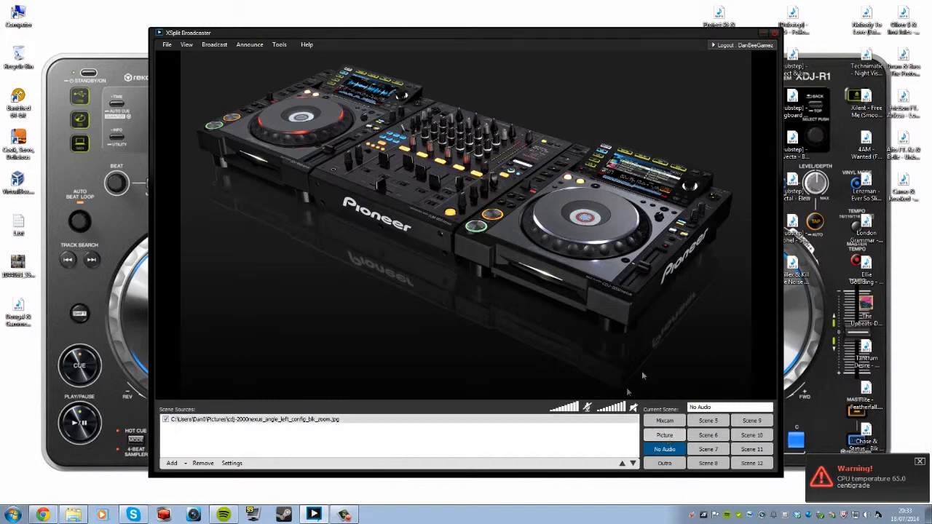
click(763, 33)
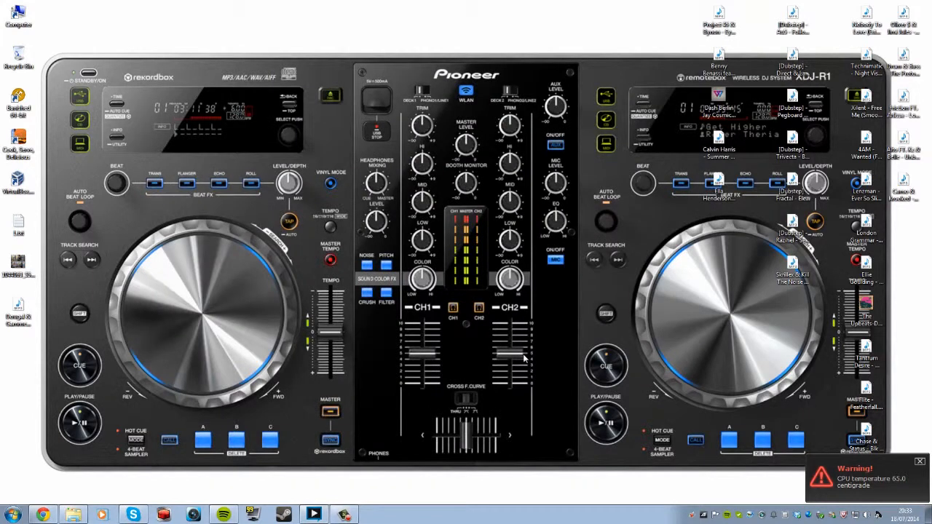